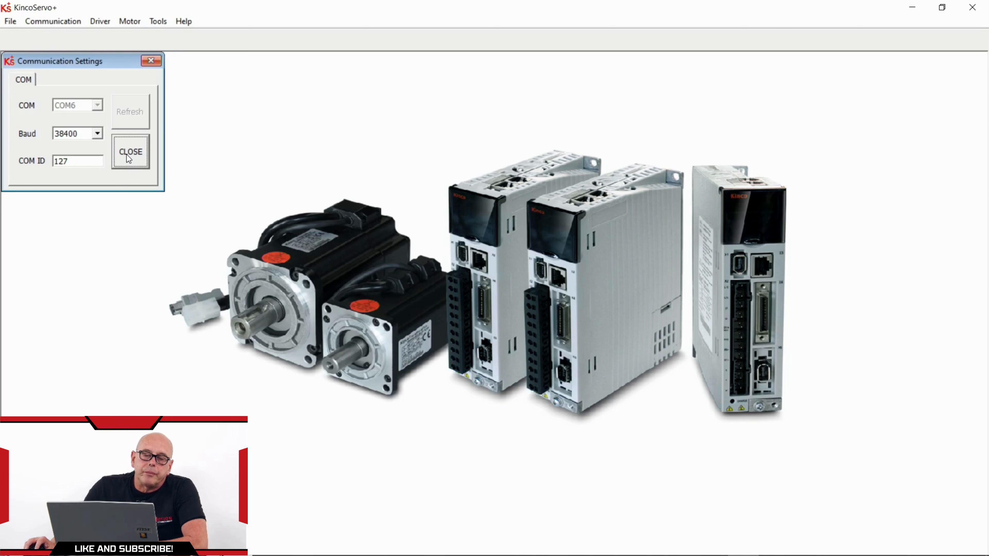
Close the Communication Settings dialog, then look through the Driver and Motor menus
click(156, 62)
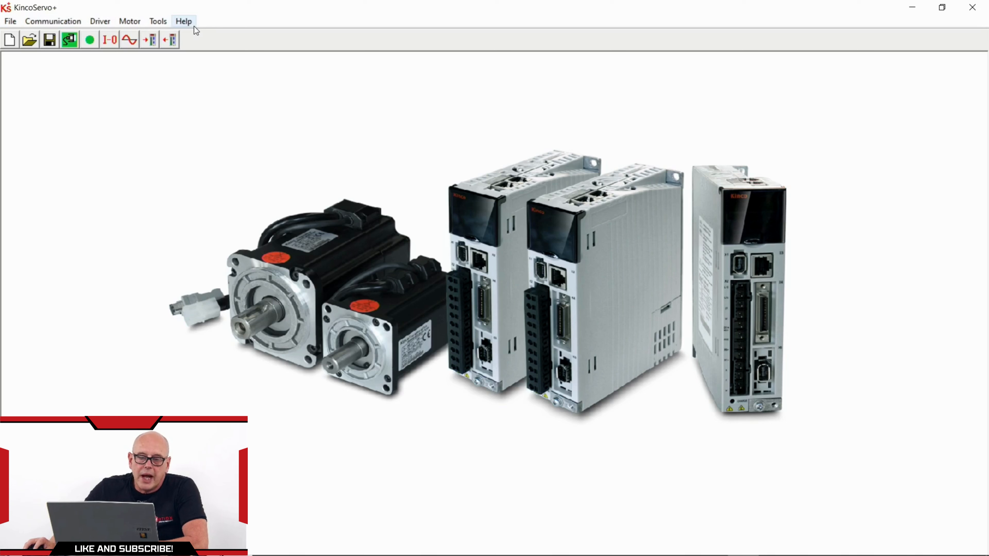
click(105, 22)
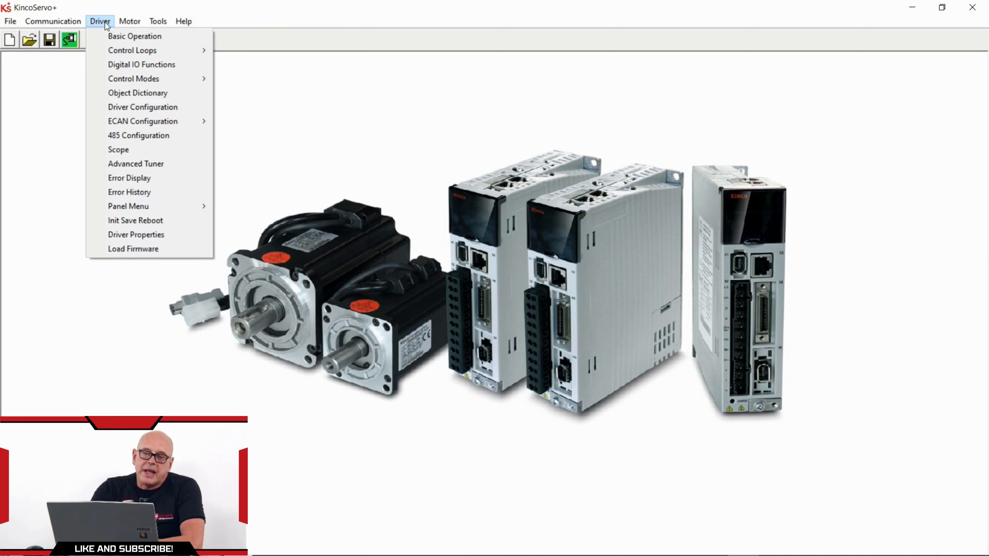
click(128, 22)
click(128, 23)
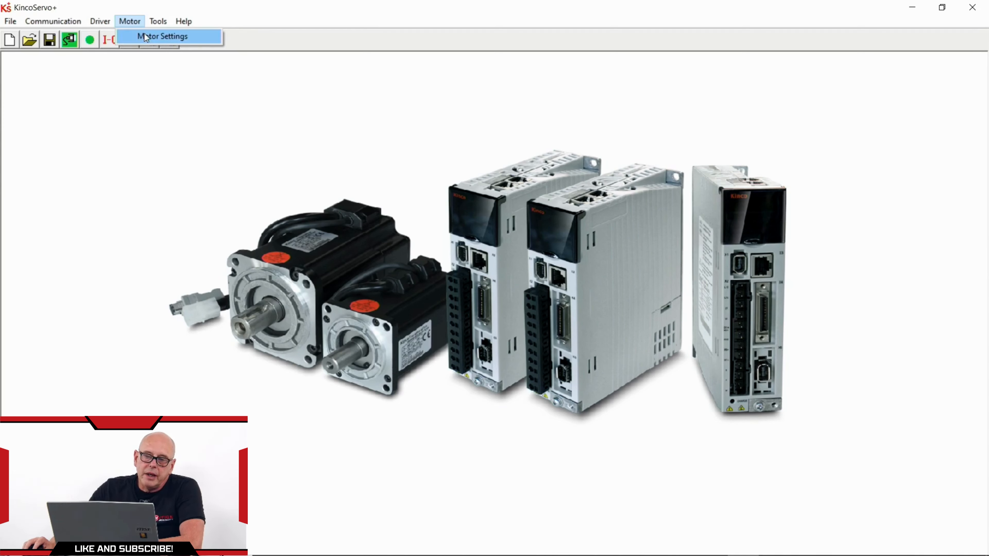
click(144, 34)
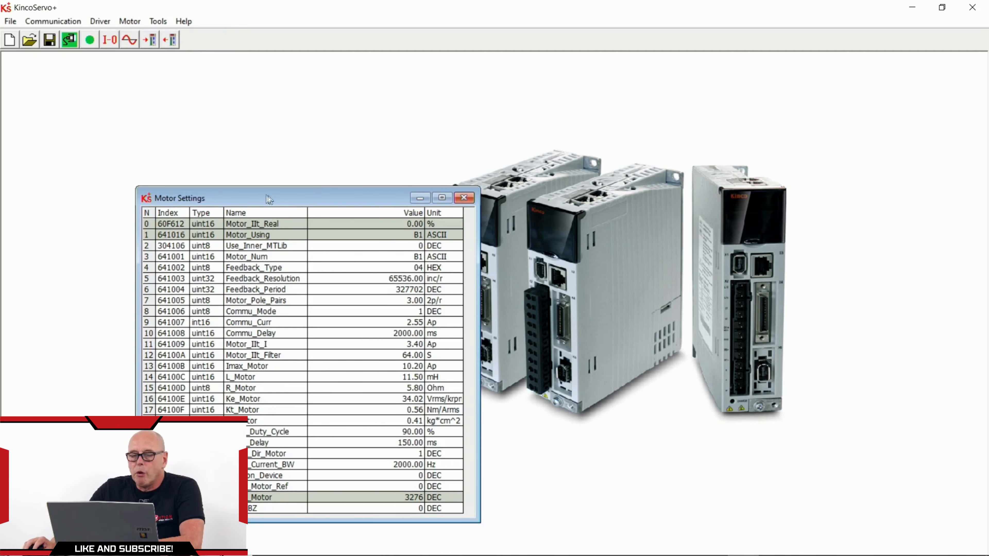
drag(269, 199, 741, 77)
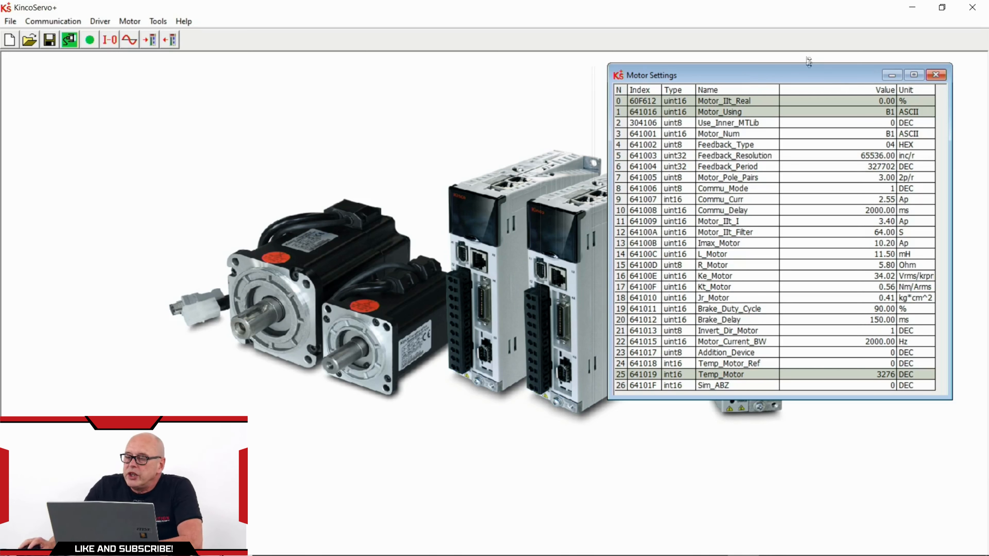
click(889, 113)
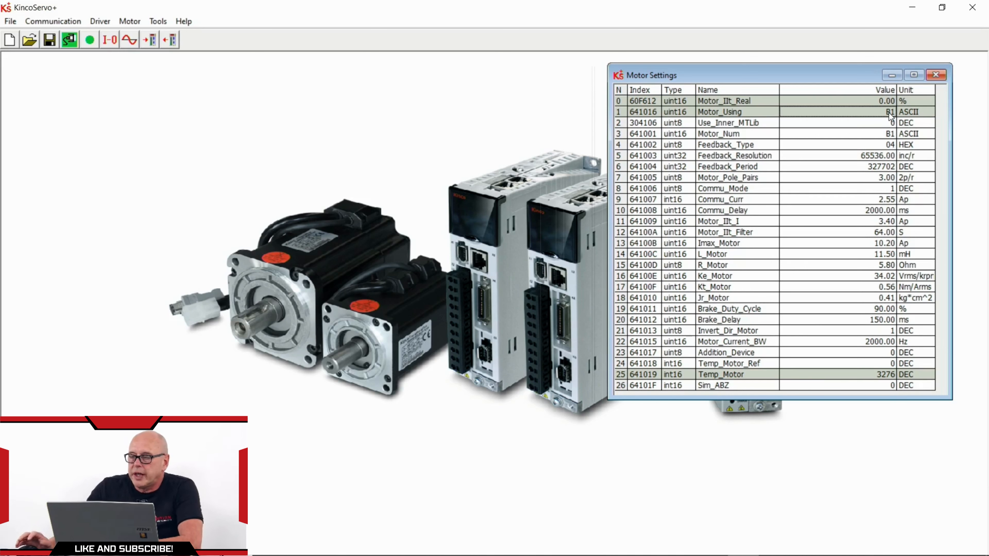
click(934, 74)
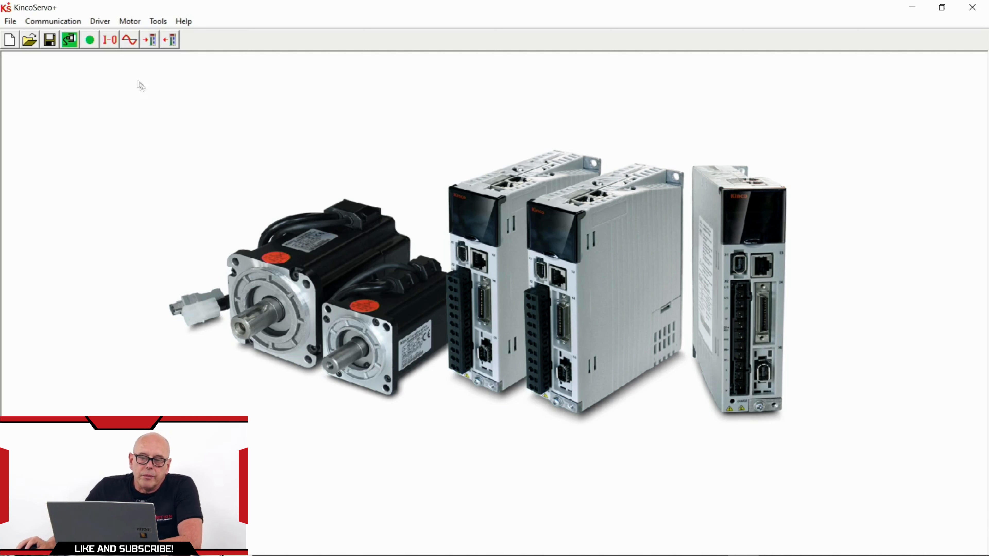
Open Driver > Basic Operation and move its window to the top-left
click(100, 22)
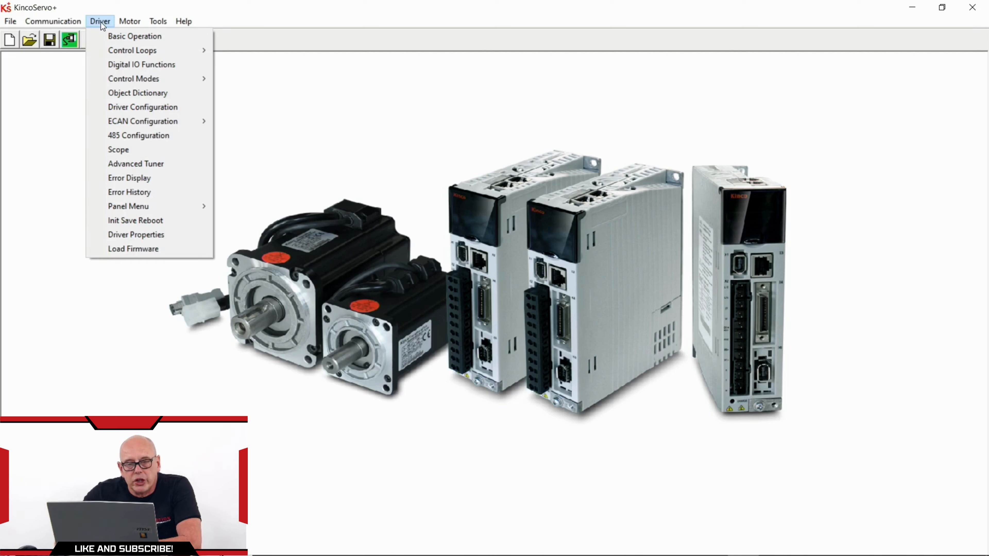
click(111, 37)
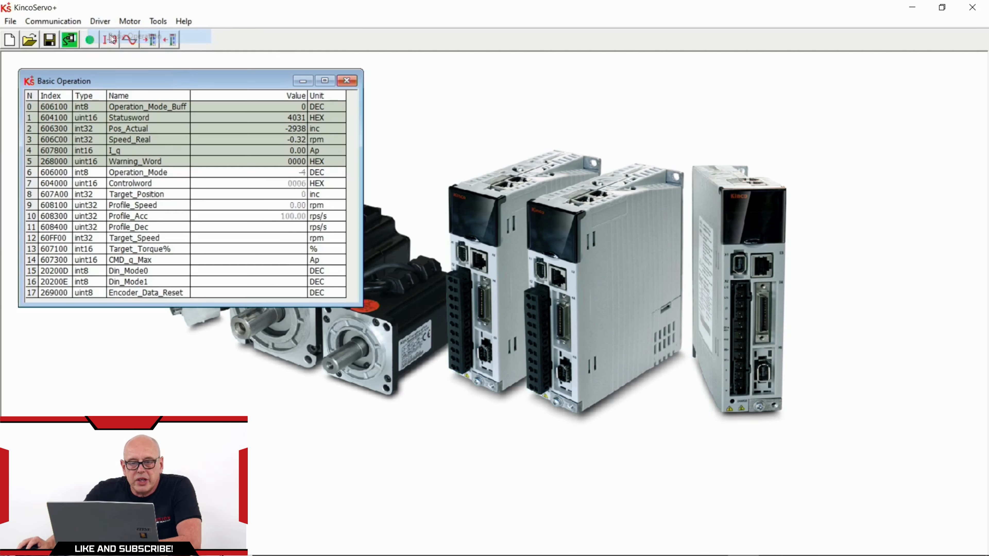
drag(172, 80, 159, 65)
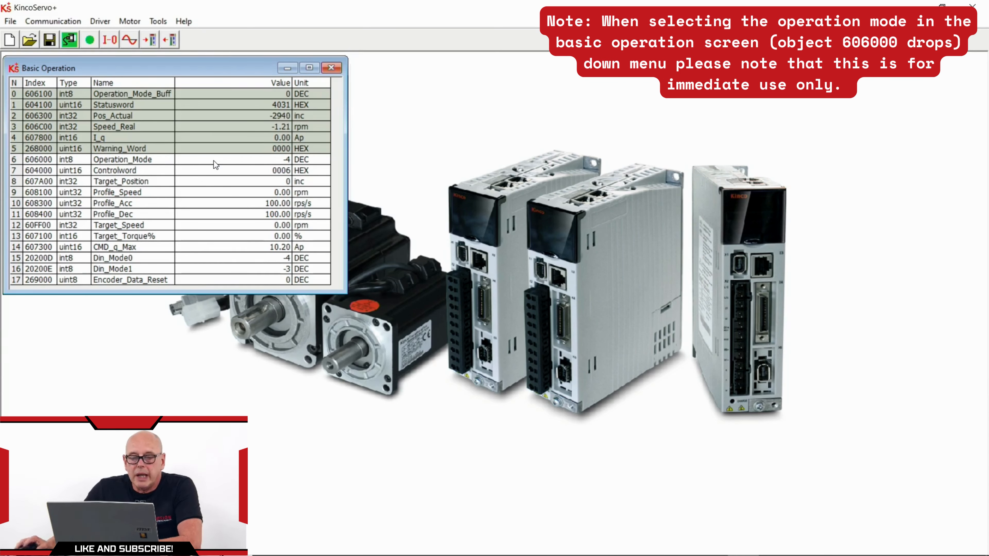
Change Operation_Mode from -4 to -3:Speed Control in the Basic Operation table
double_click(287, 159)
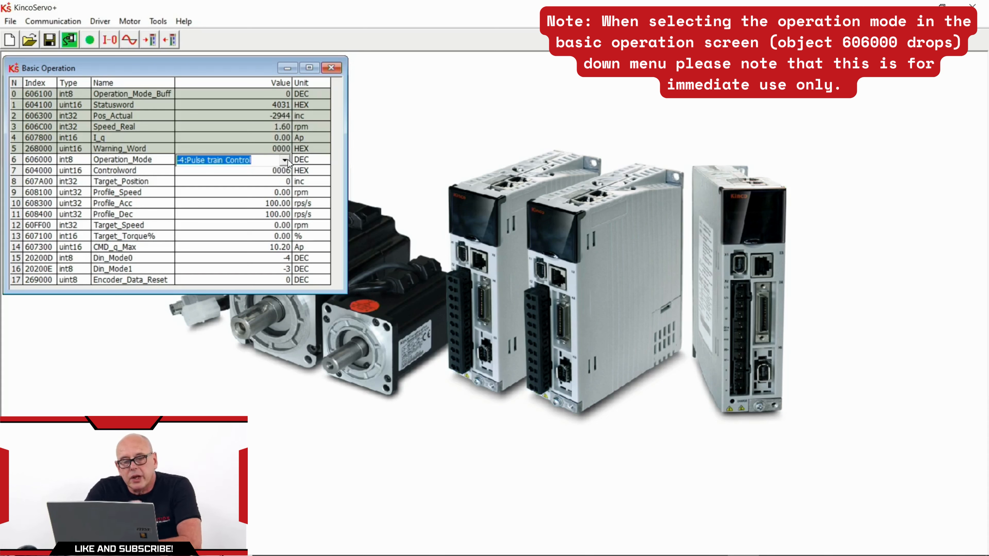
click(286, 160)
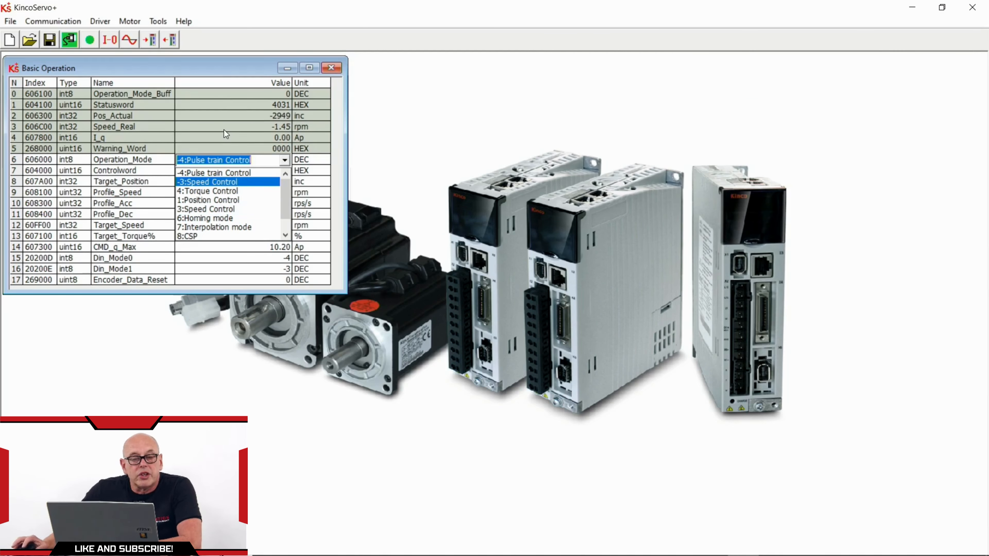
click(217, 182)
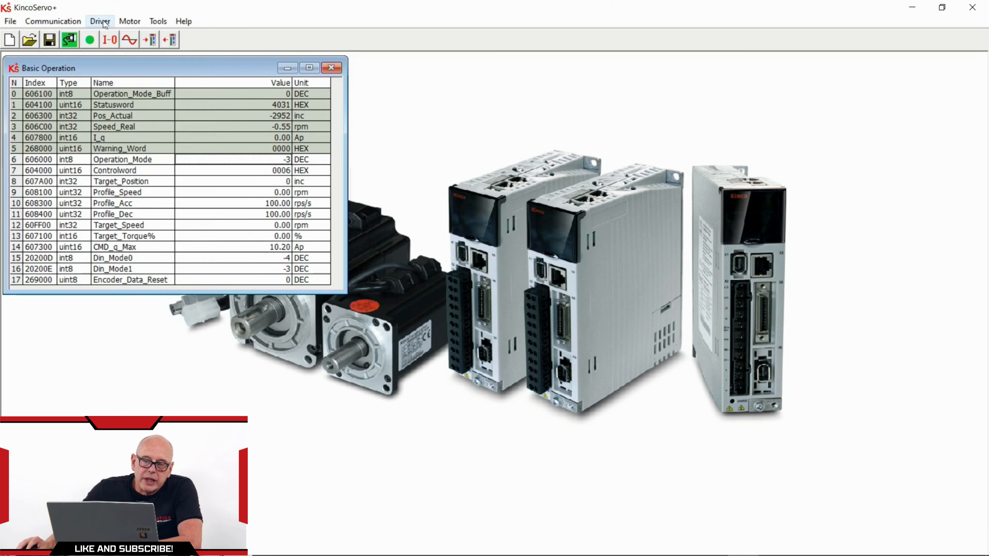
Open Driver > Digital IO Functions and move its window up beside Basic Operation
click(112, 20)
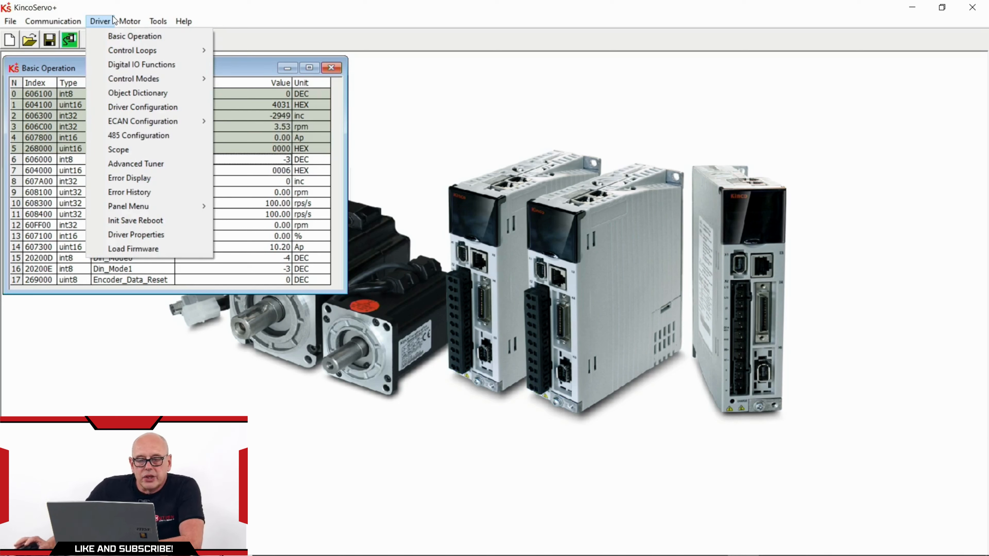
mouse_move(119, 21)
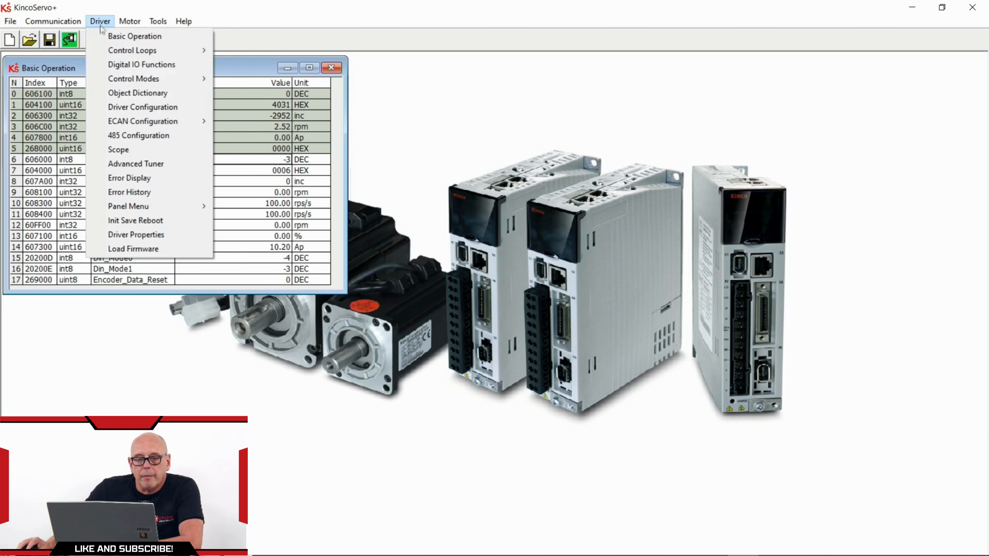
mouse_move(120, 53)
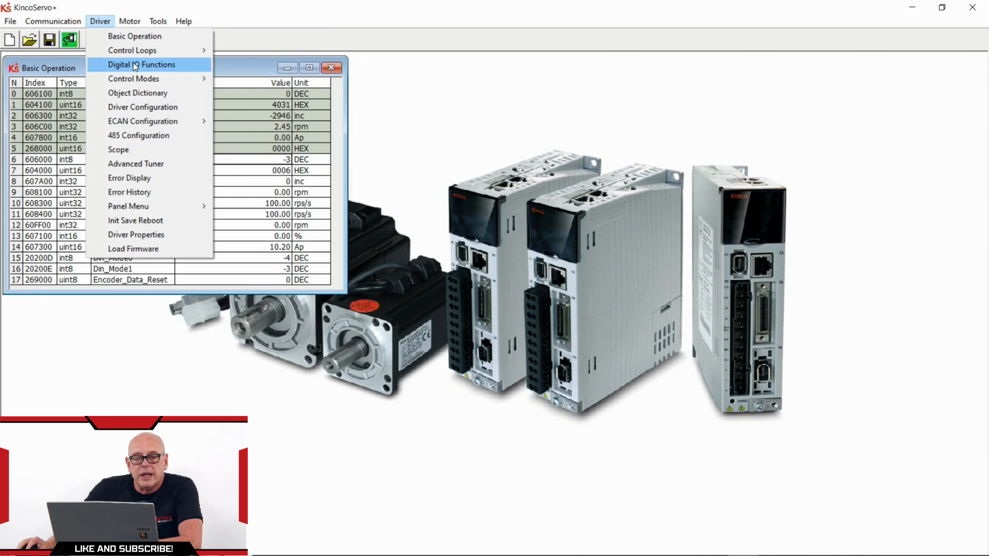
click(134, 64)
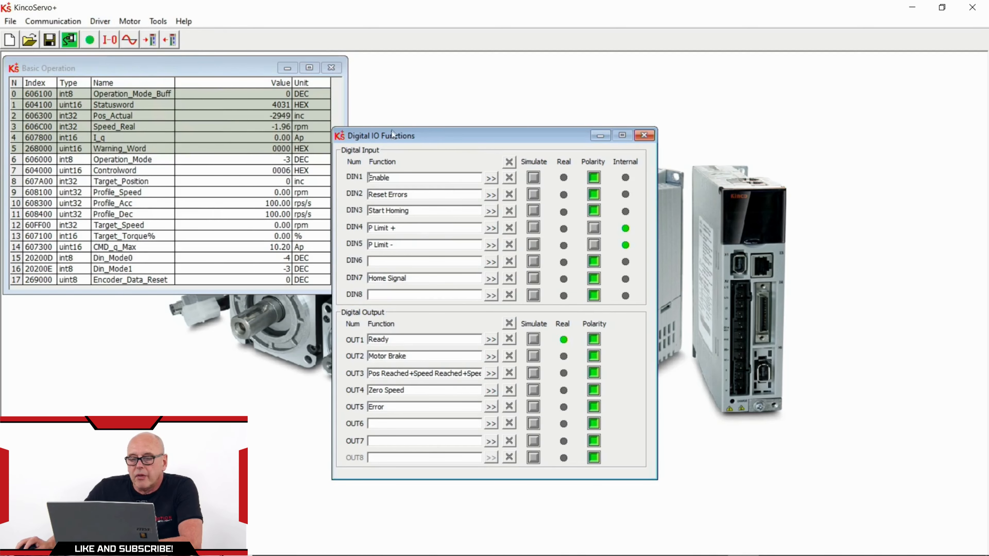
drag(426, 131, 447, 62)
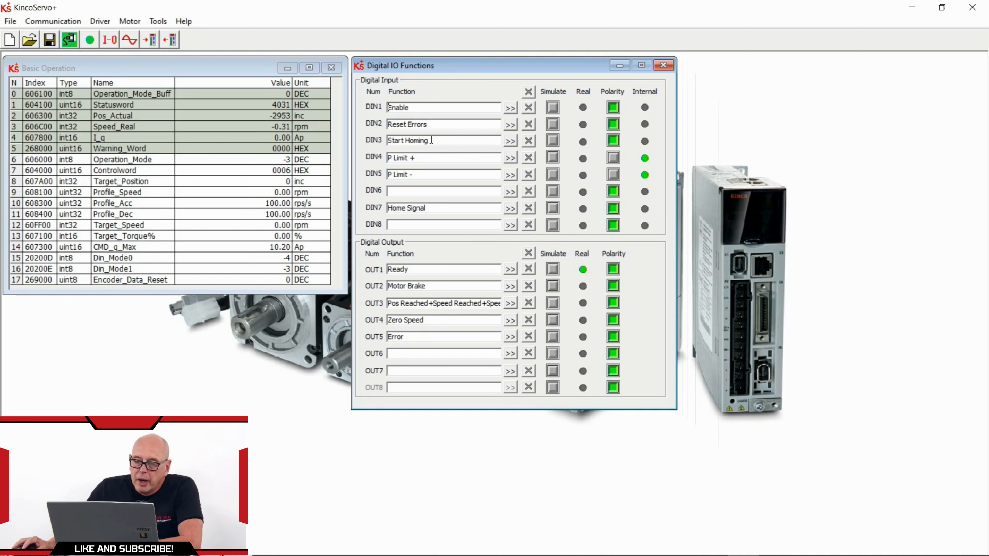
click(510, 109)
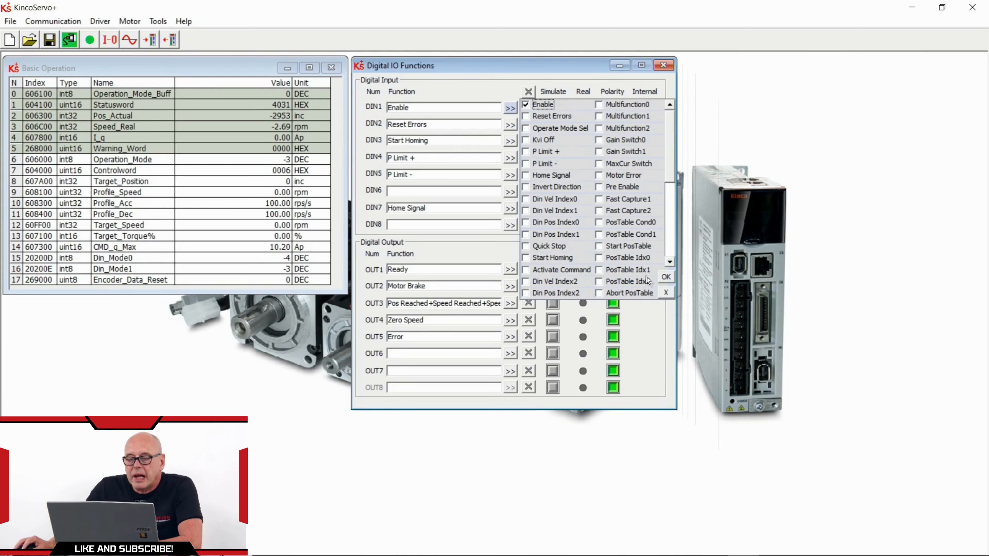
click(665, 276)
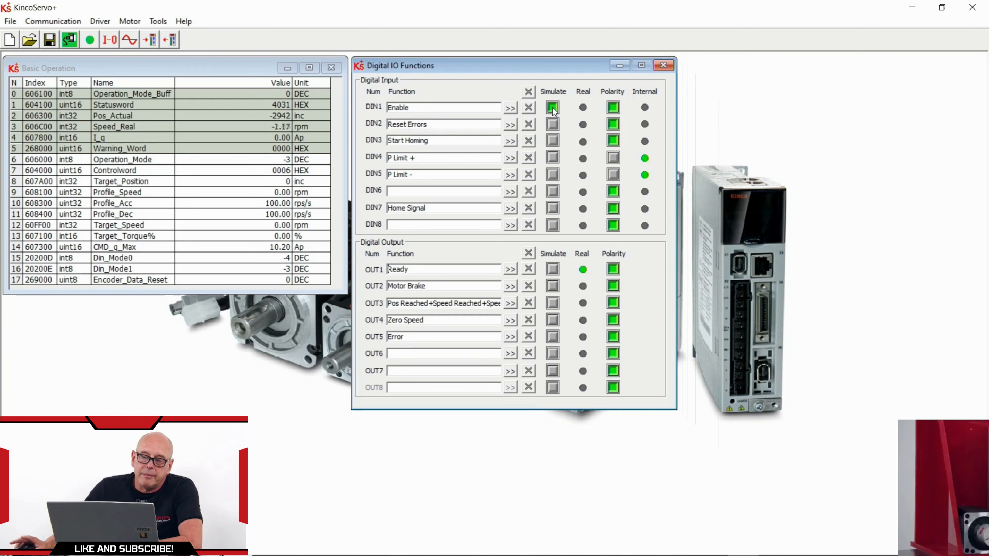
click(553, 107)
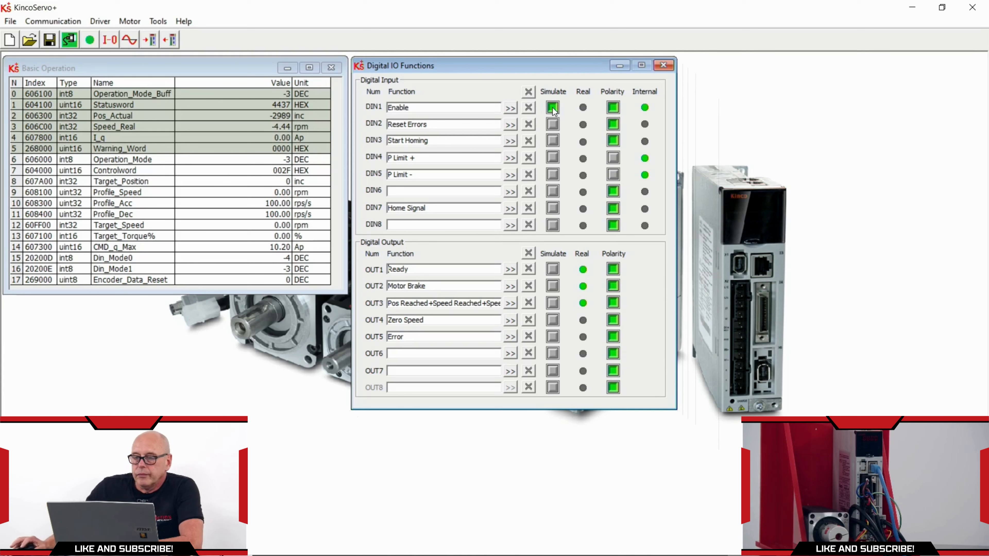
click(552, 107)
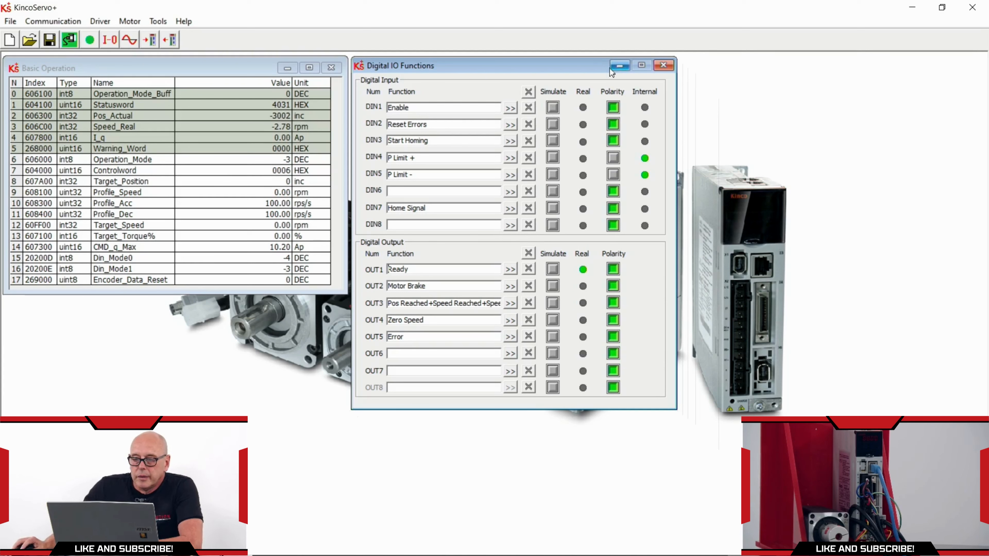
click(101, 21)
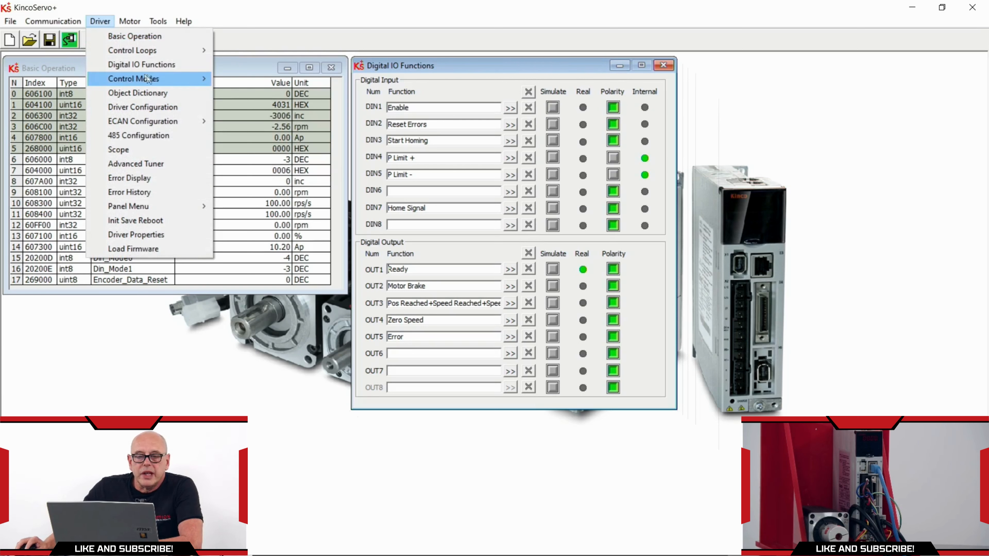
mouse_move(170, 78)
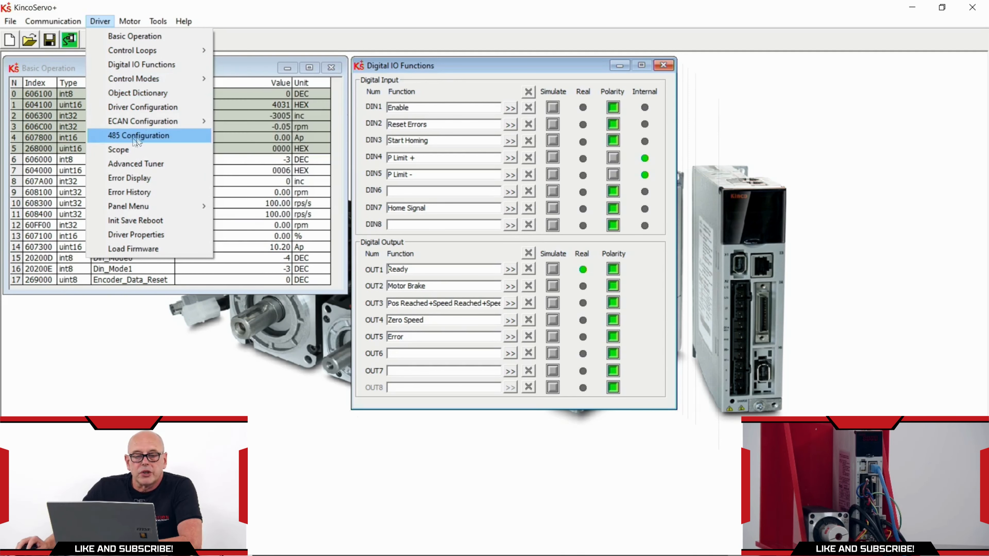
click(130, 178)
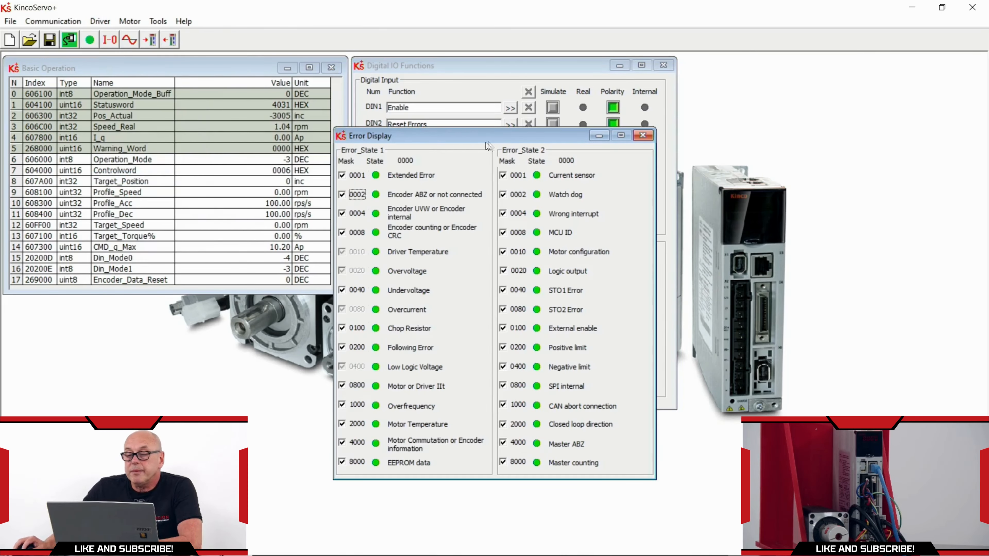
drag(429, 139, 717, 70)
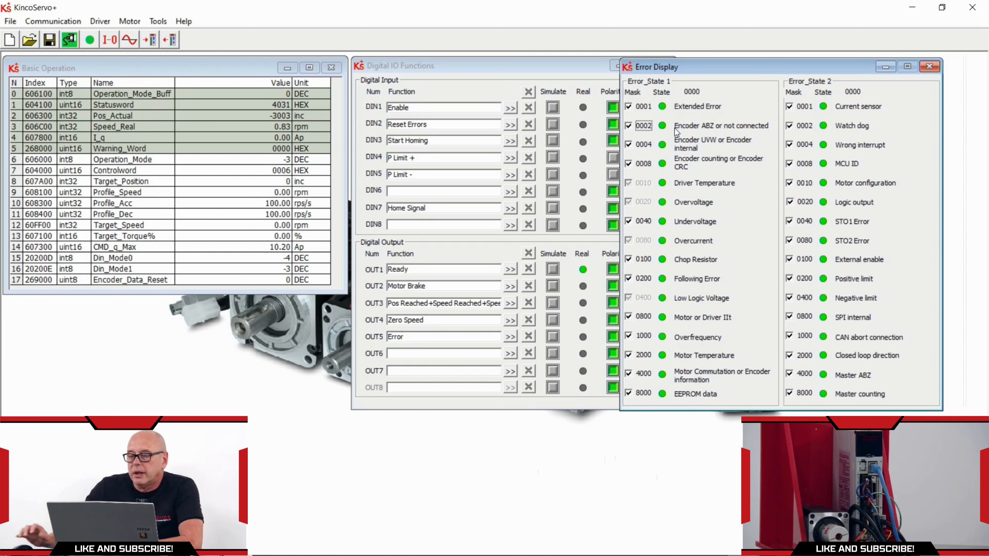
click(932, 68)
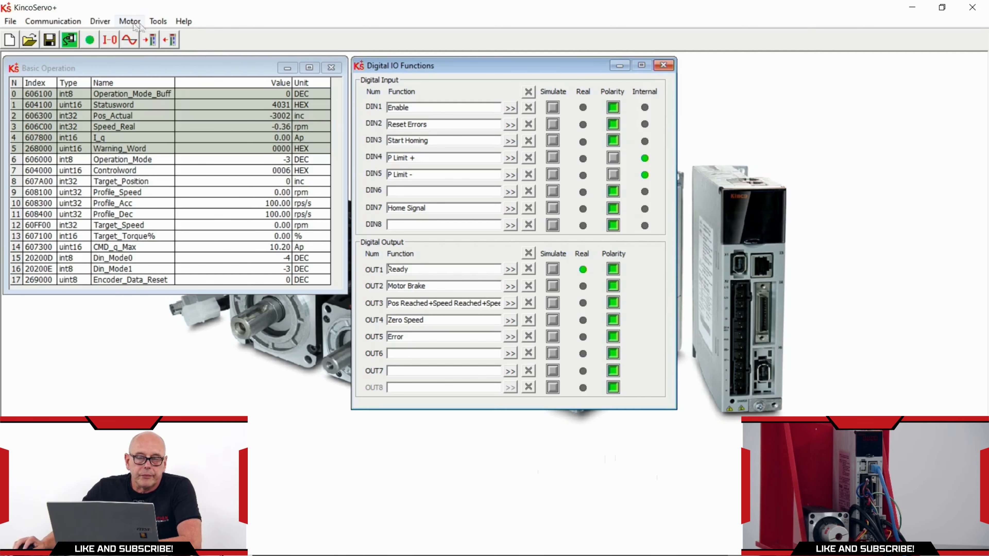
click(110, 23)
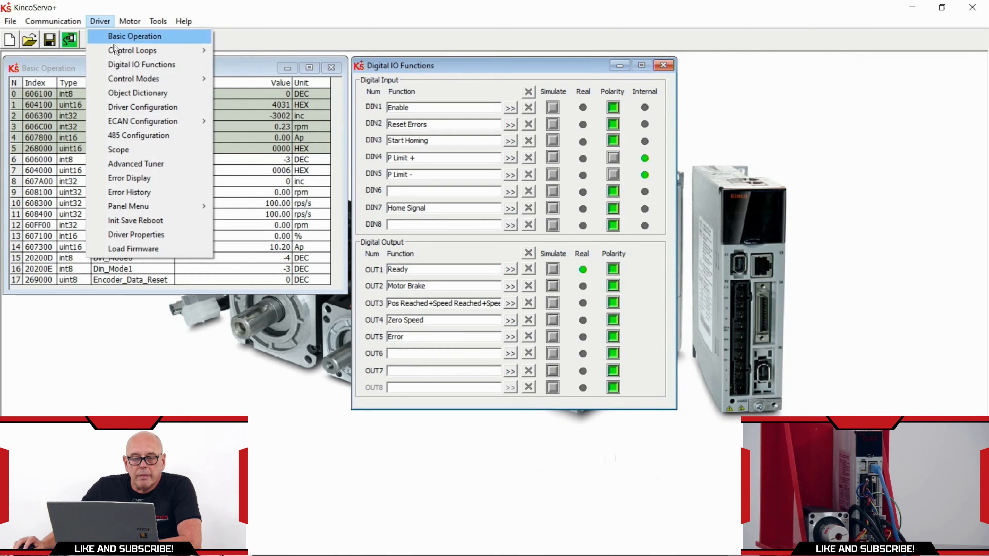
click(152, 192)
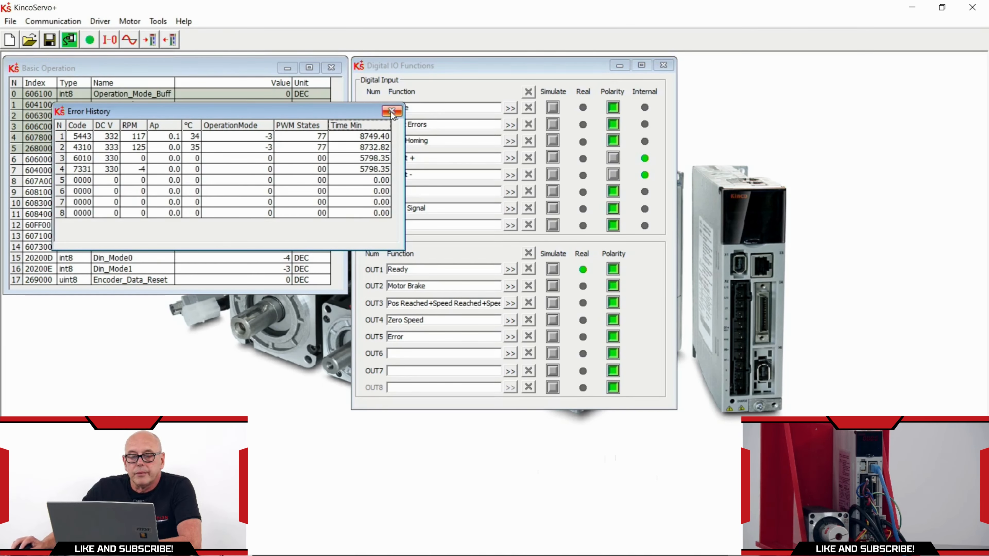
click(391, 111)
click(100, 21)
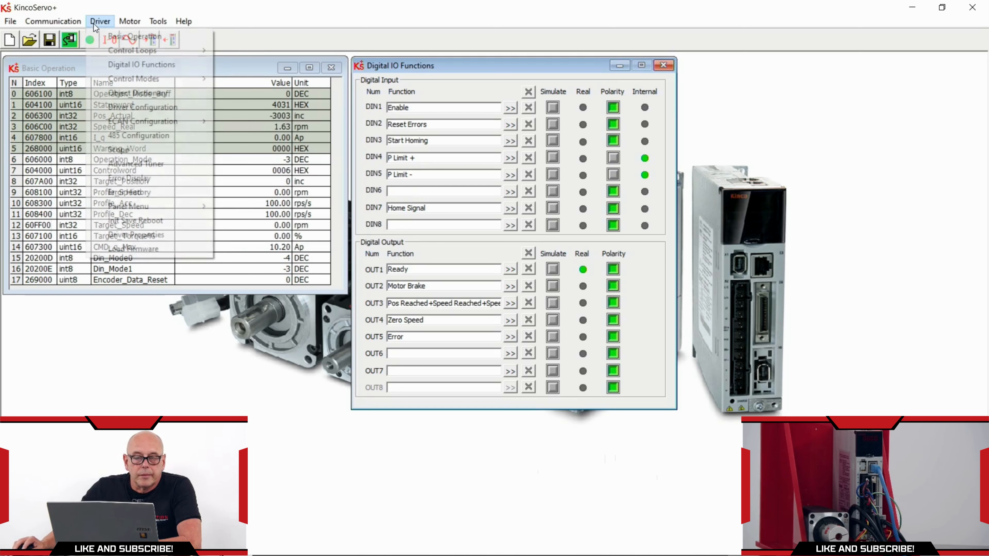
Save the control parameters from the Init Save Reboot dialog, then close it
click(155, 220)
drag(907, 62, 908, 68)
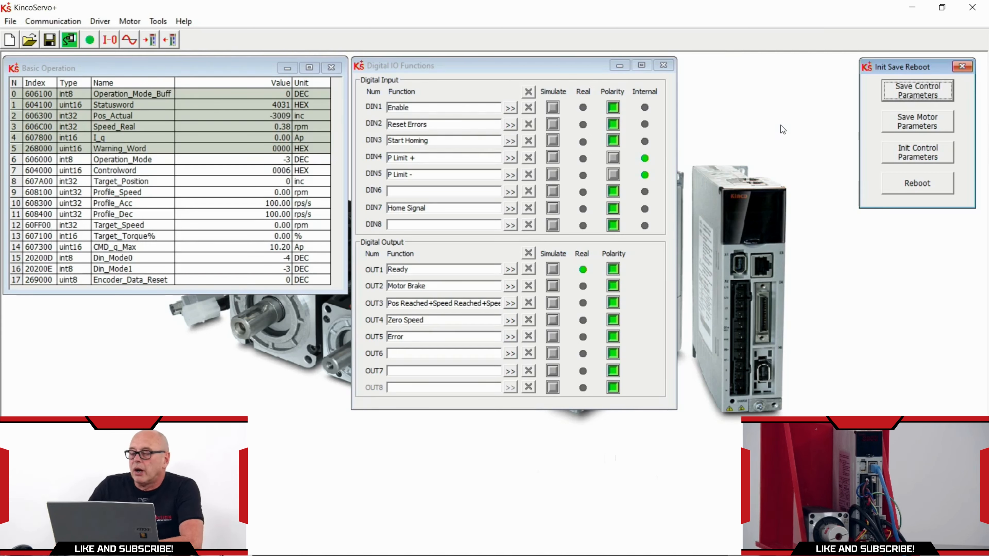
click(923, 93)
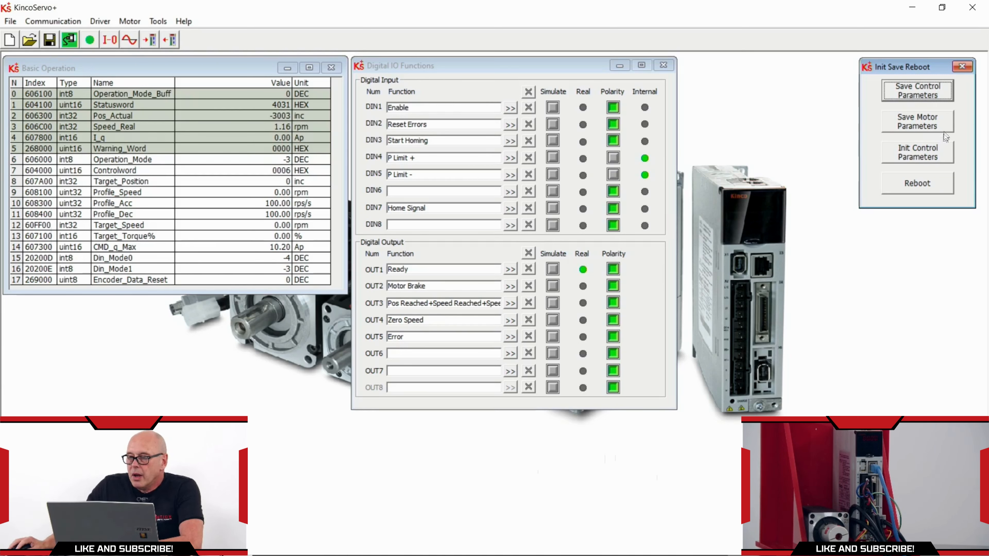
click(963, 67)
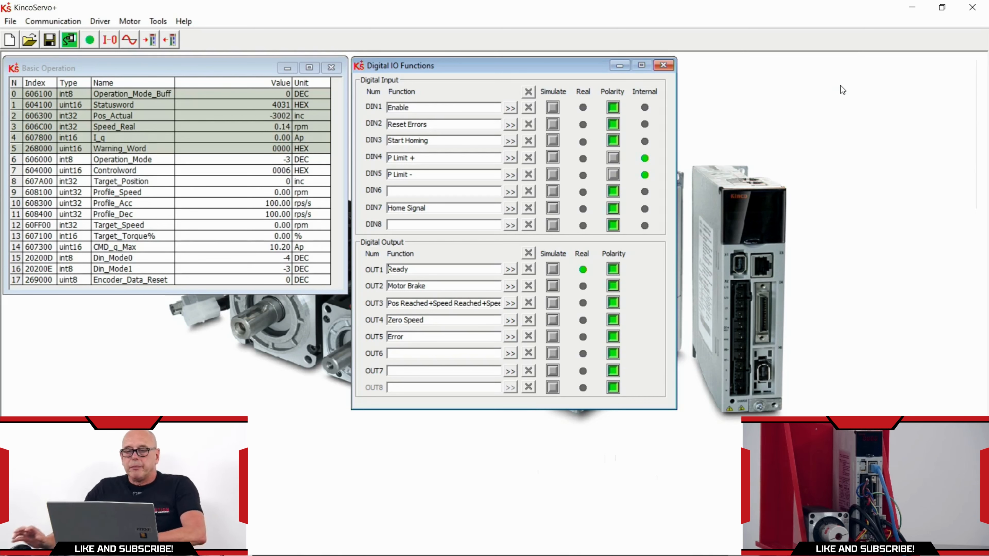
Enable the drive via simulated DIN1 and set Target_Speed to 100, then 200 rpm
click(551, 109)
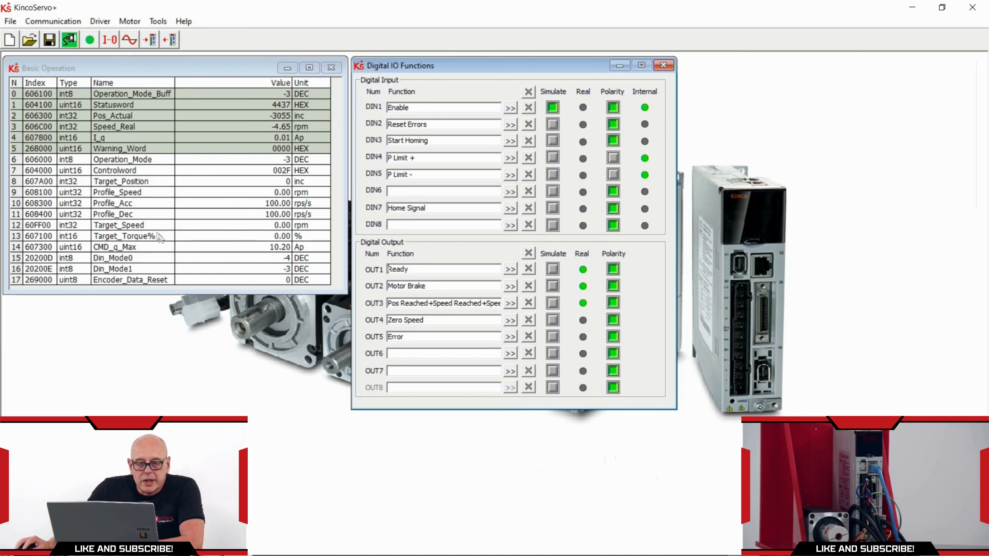
double_click(273, 226)
text(100)
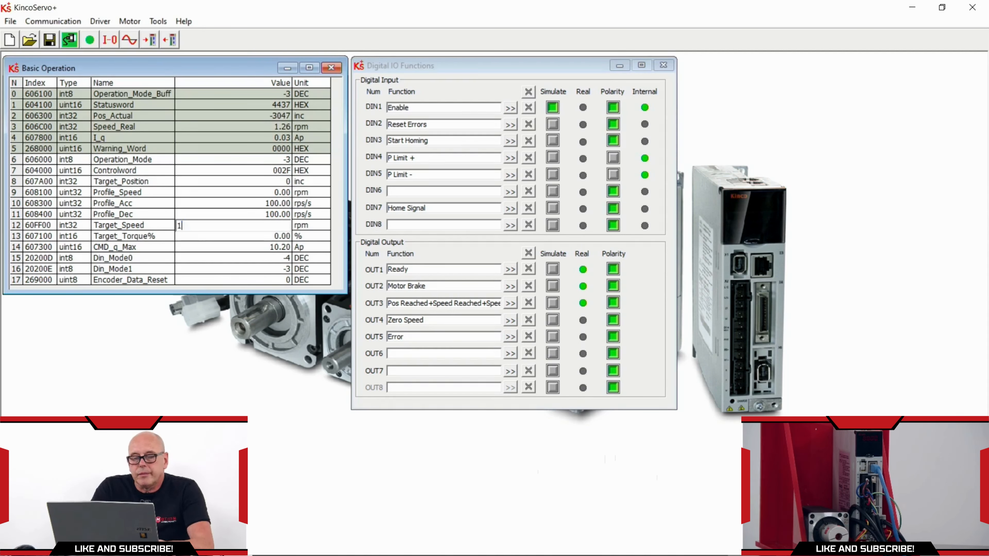
key(Return)
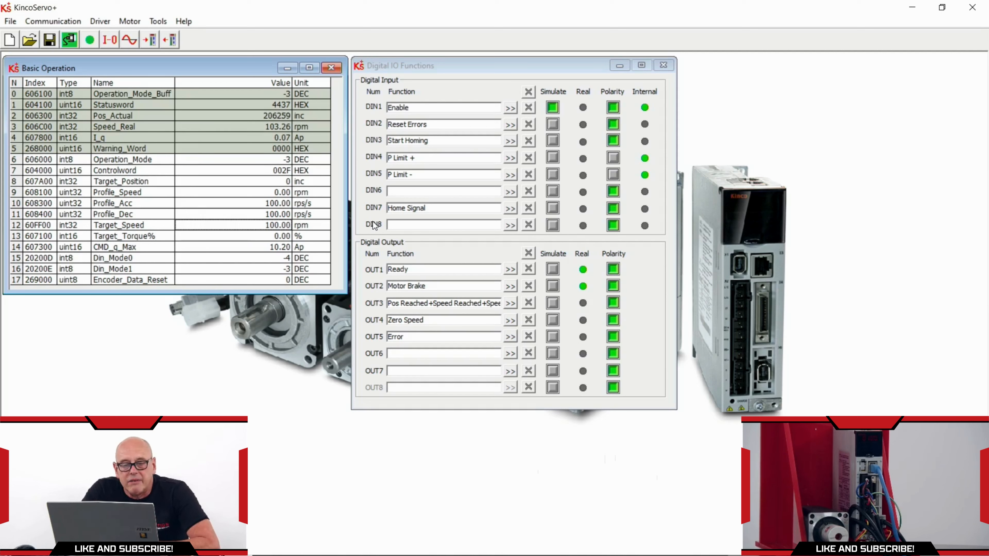
double_click(231, 225)
text(200)
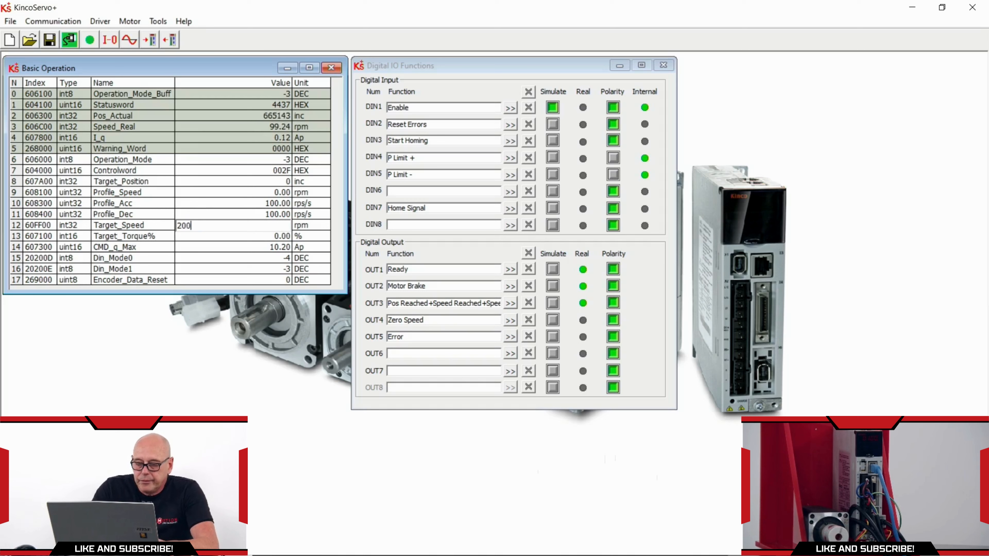
key(Return)
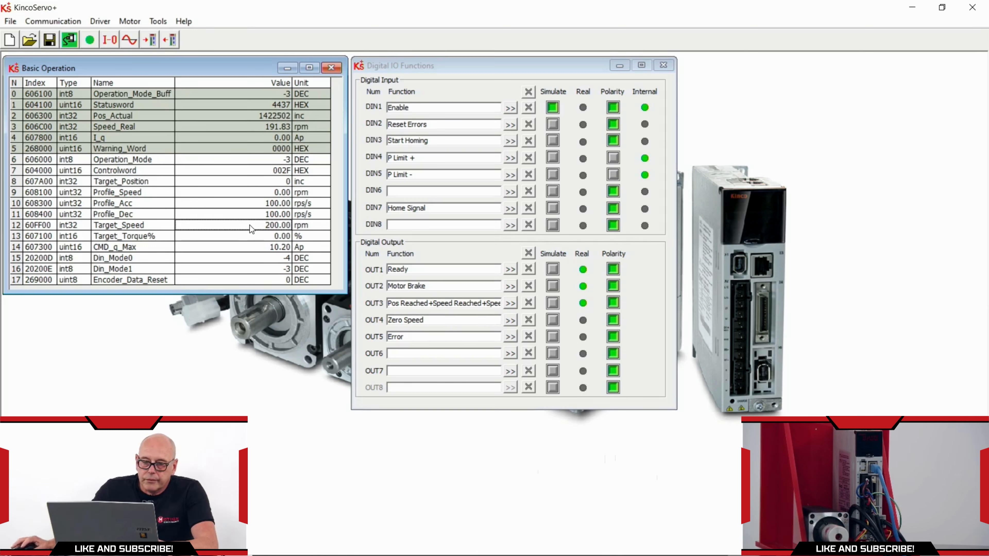
Reverse Target_Speed to -300 rpm, stop at 0 rpm, and turn off DIN1 simulation
double_click(249, 224)
text(-300)
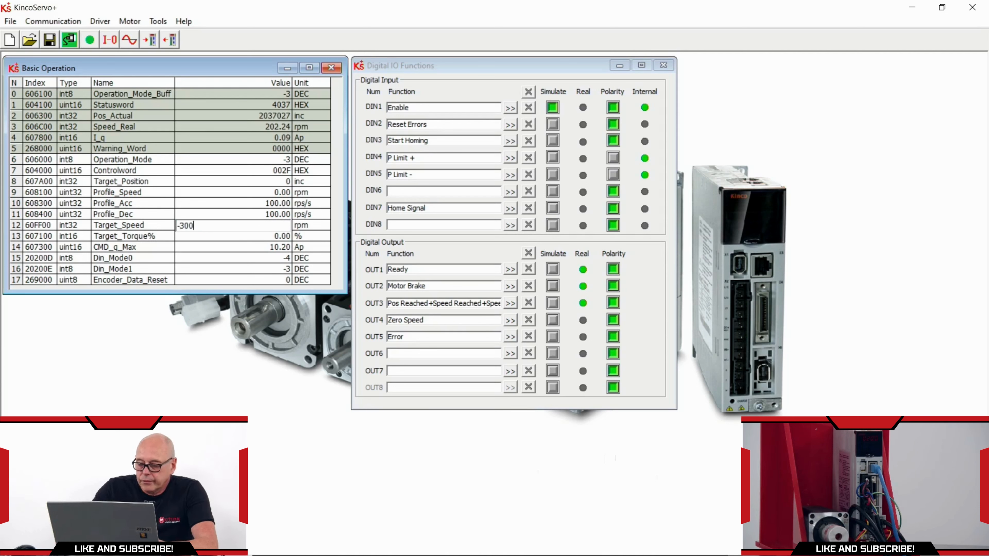
key(Return)
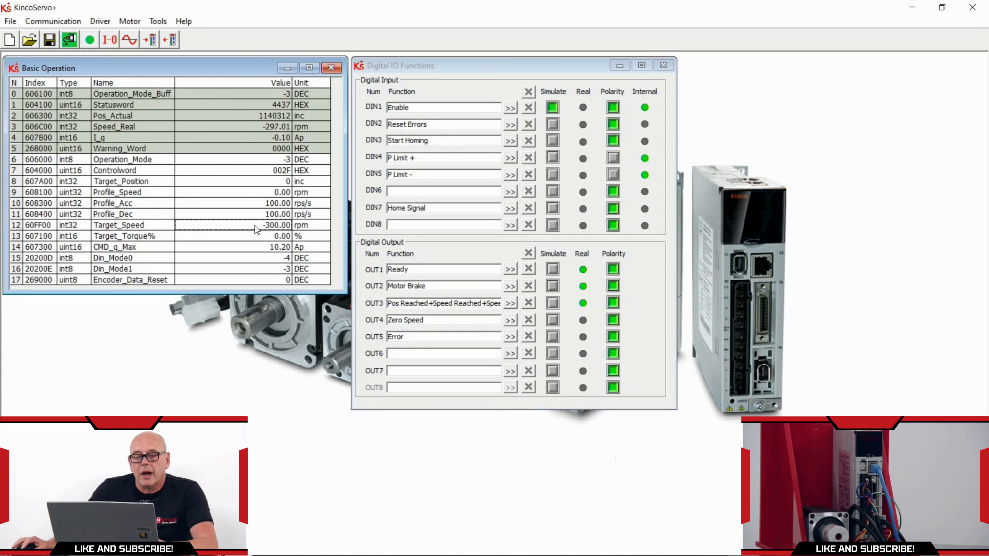
double_click(255, 225)
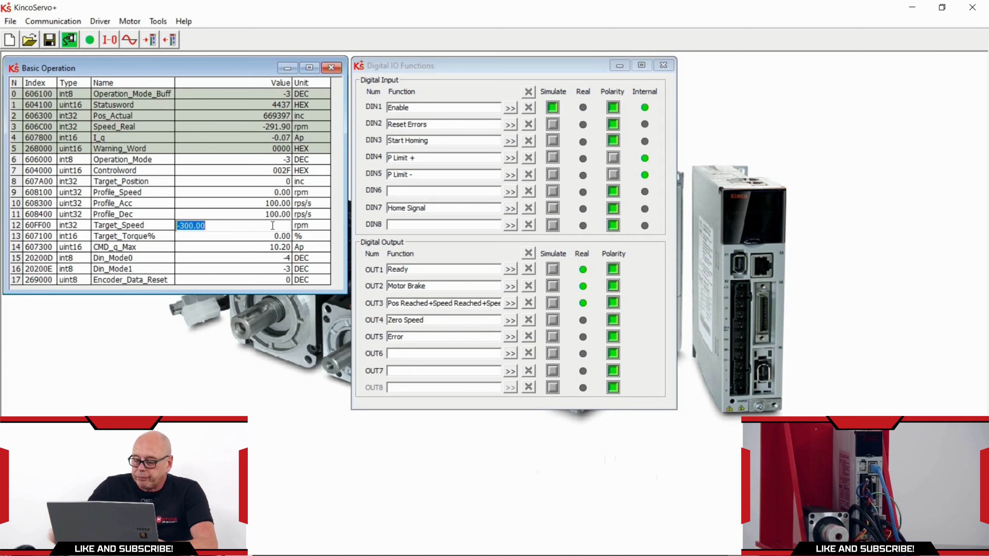
text(0)
key(Return)
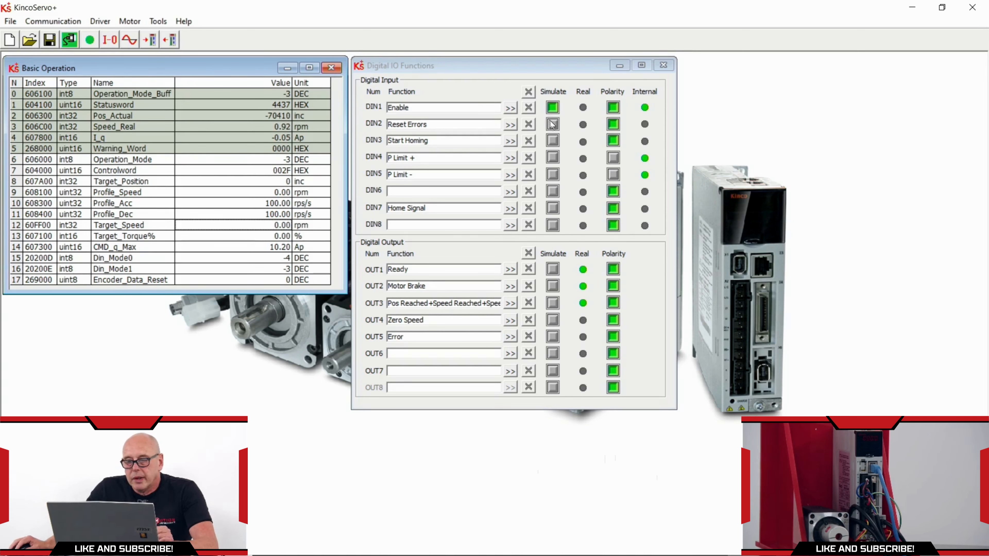
click(548, 110)
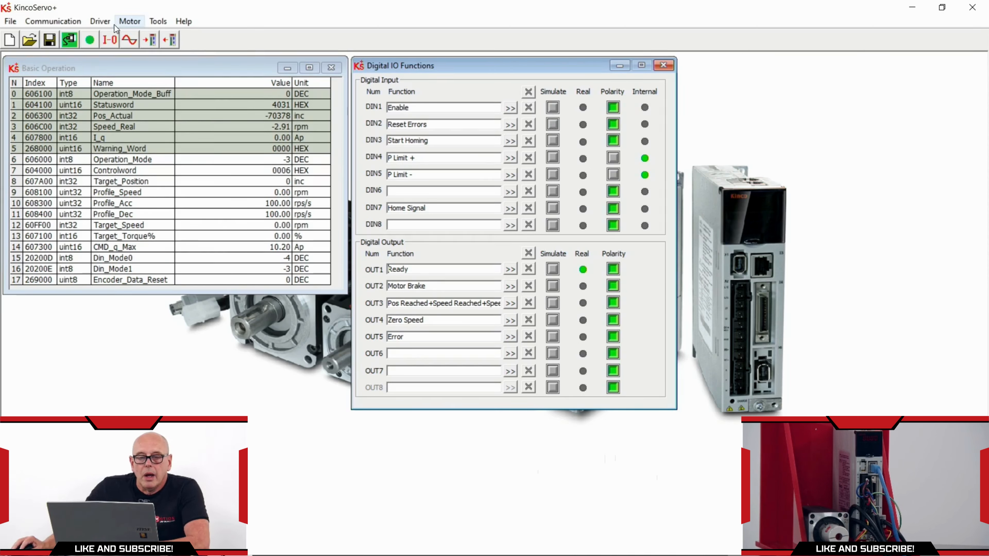
Open the Analog Speed Mode parameters and move the window left
click(106, 21)
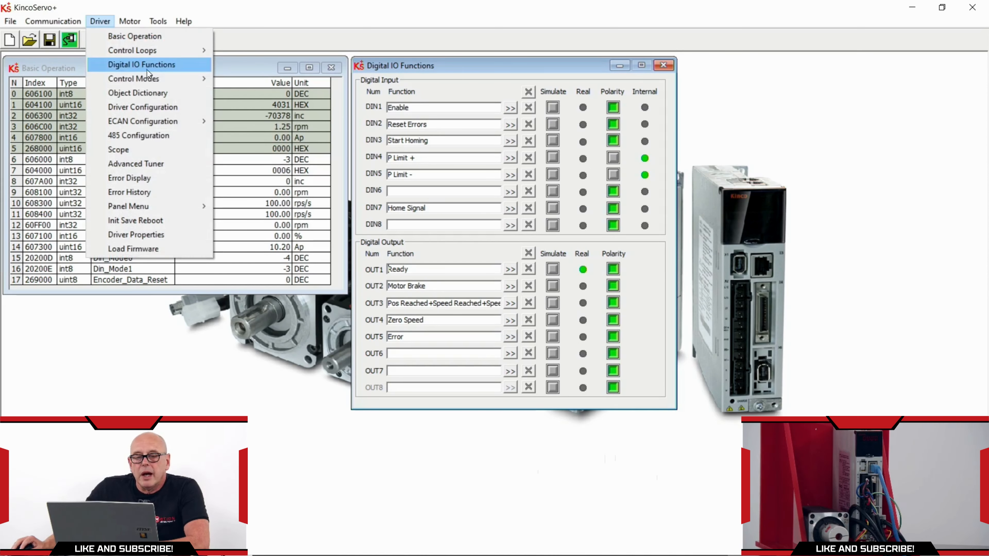
mouse_move(160, 80)
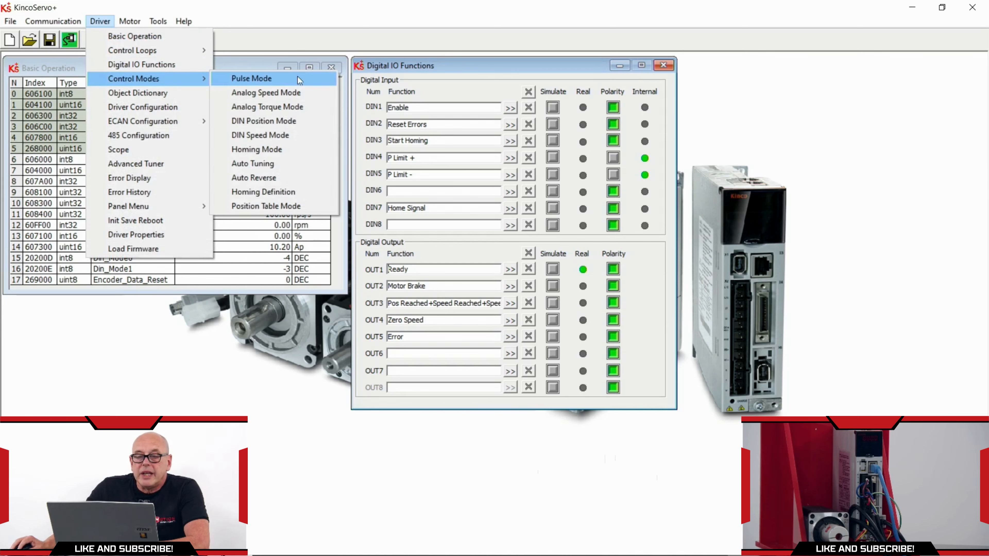
click(293, 94)
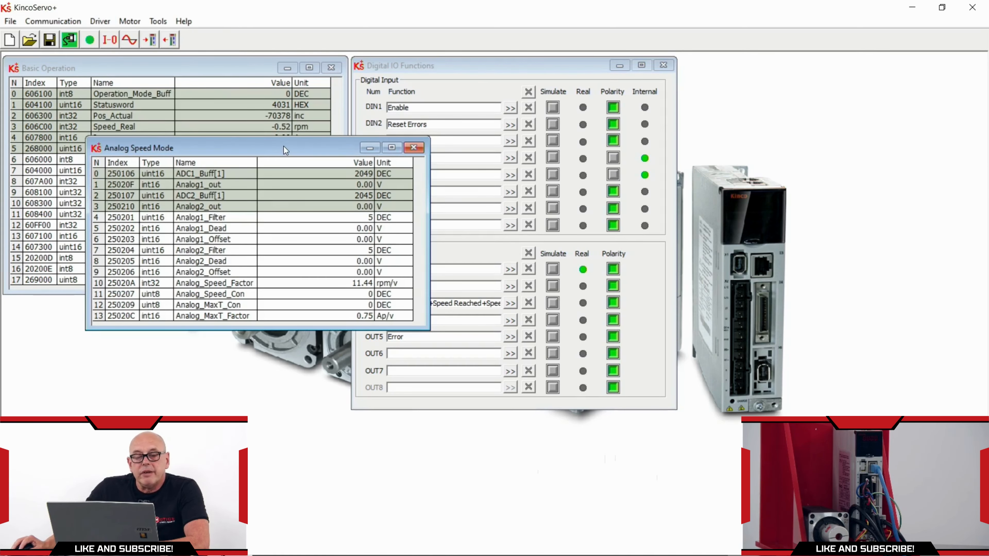
drag(284, 146, 205, 166)
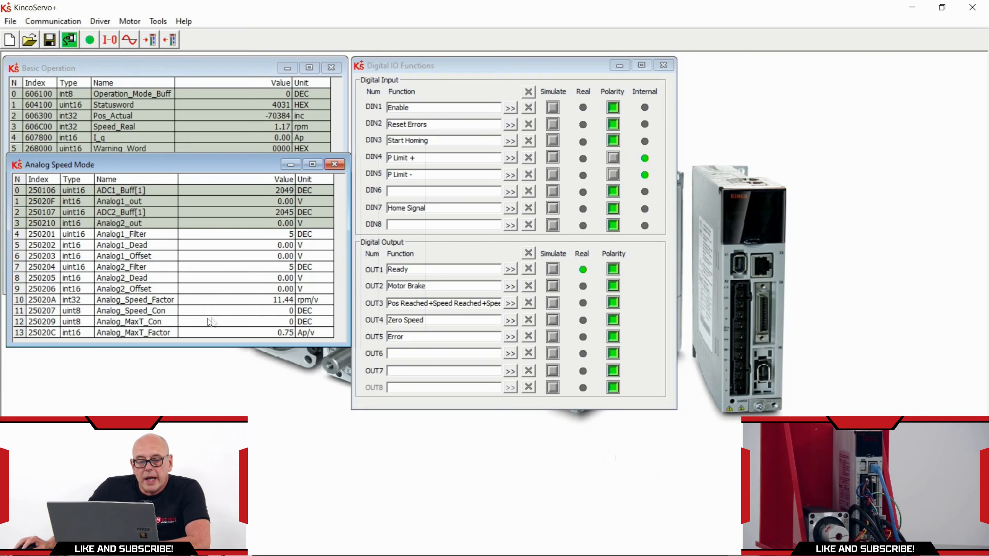
Try Analog_Speed_Con as Ain1 and Ain2 Control Speed, reset it to 0: Invalid, and close
click(281, 312)
click(287, 312)
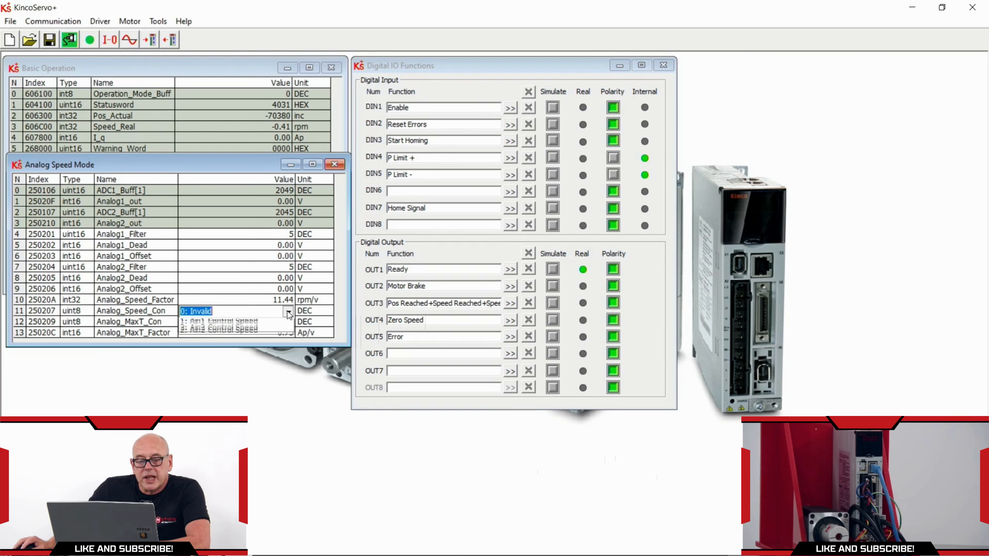
click(238, 334)
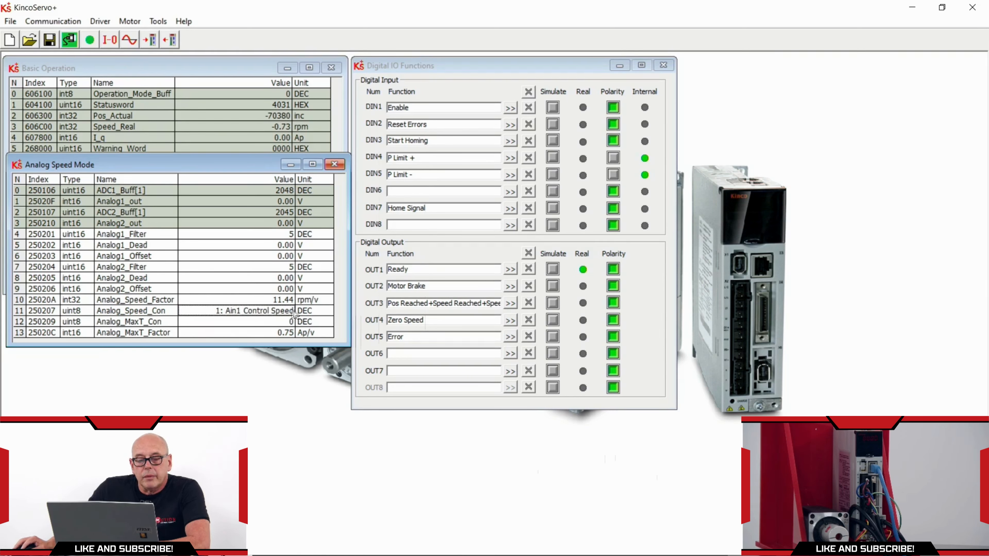
click(288, 311)
click(254, 336)
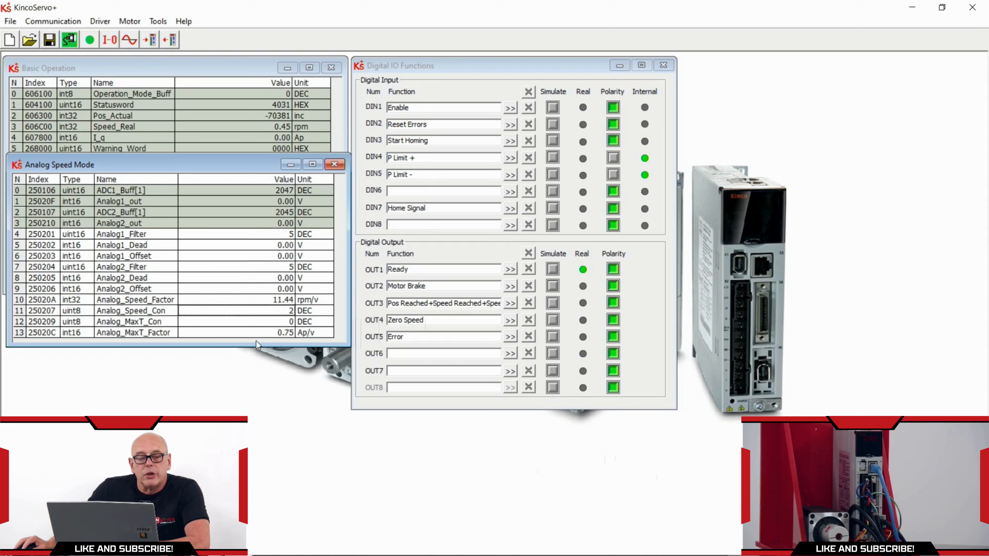
click(285, 312)
click(286, 313)
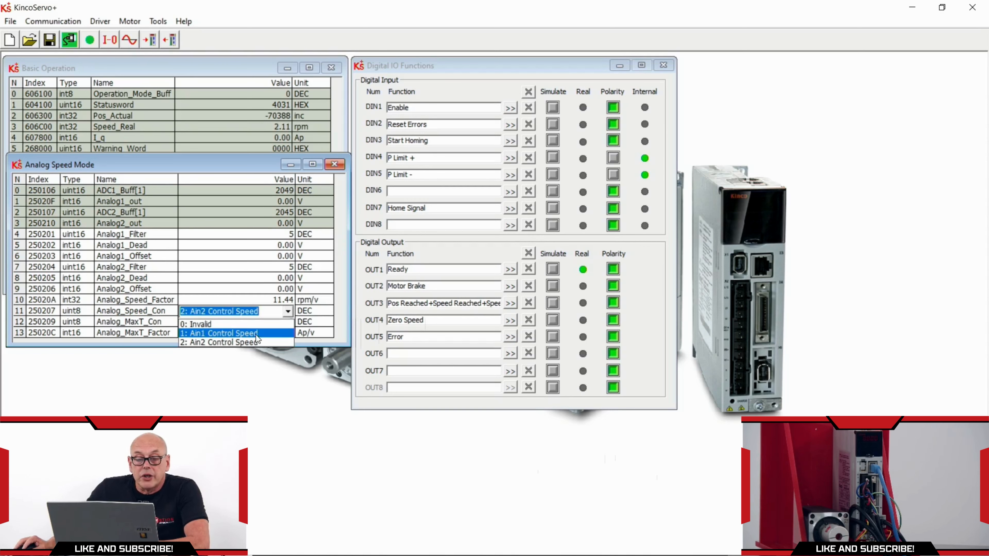
click(202, 324)
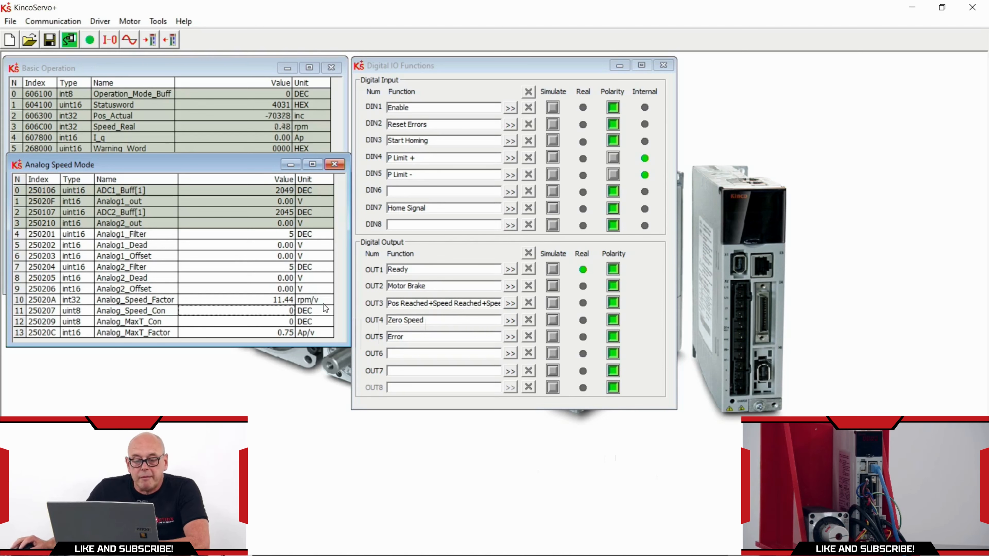
click(334, 164)
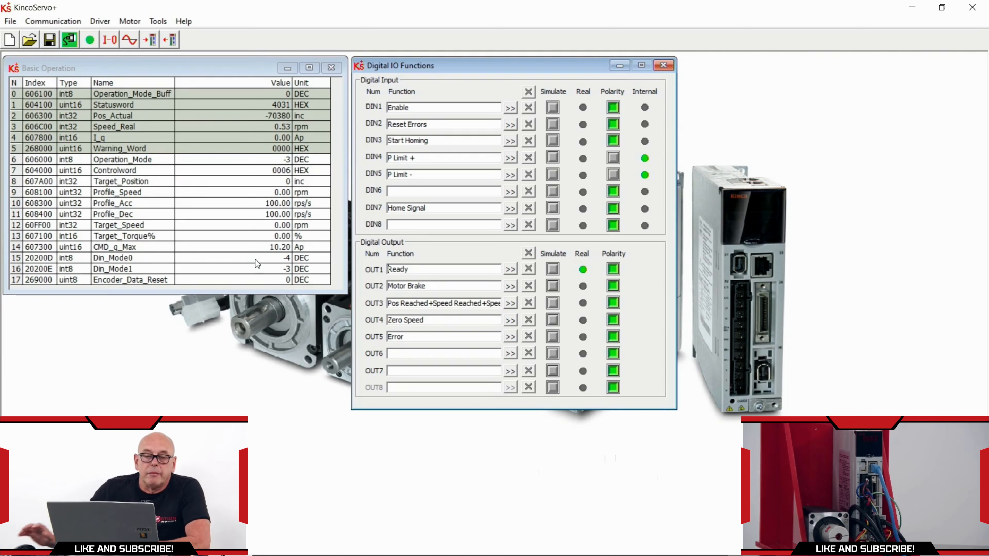
Open Driver > Control Modes > DIN Speed Mode parameters
click(96, 25)
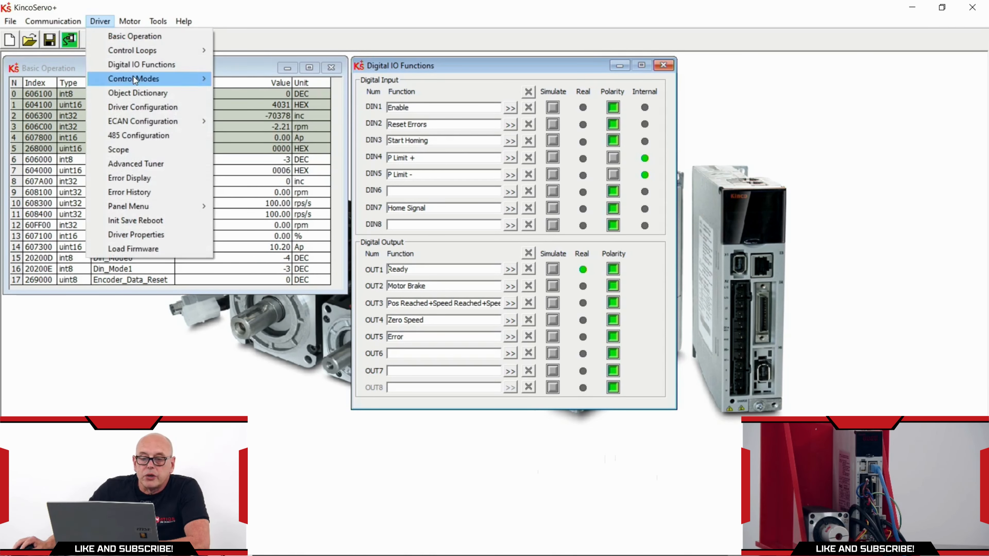
mouse_move(133, 78)
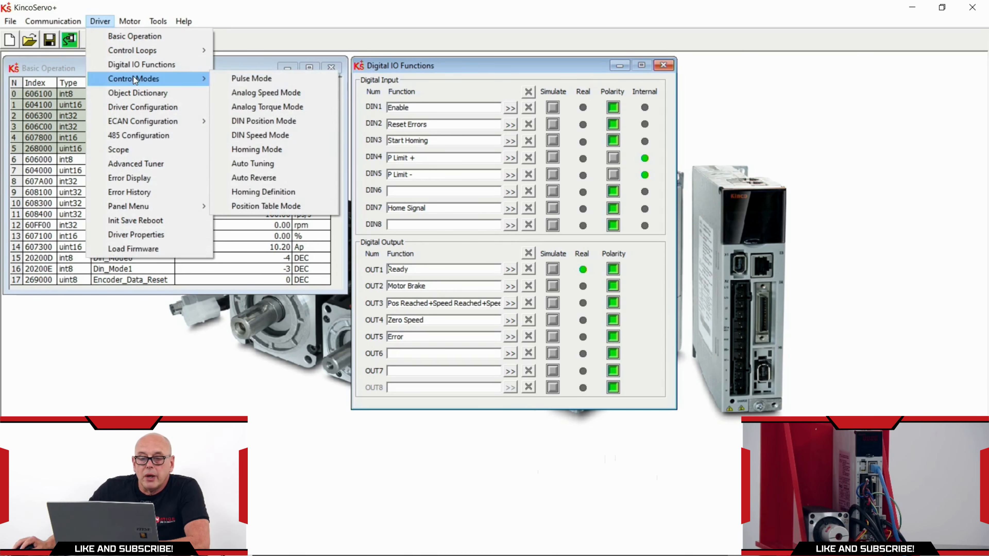
click(269, 134)
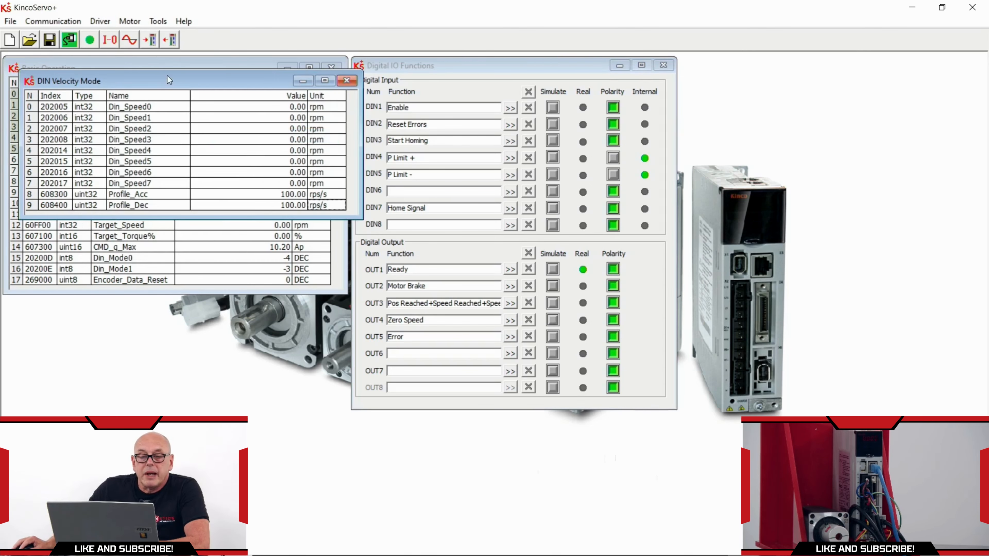
Enter 100 rpm for Din_Speed0 and -100 rpm for Din_Speed1 in the DIN Velocity Mode table
drag(165, 82, 148, 241)
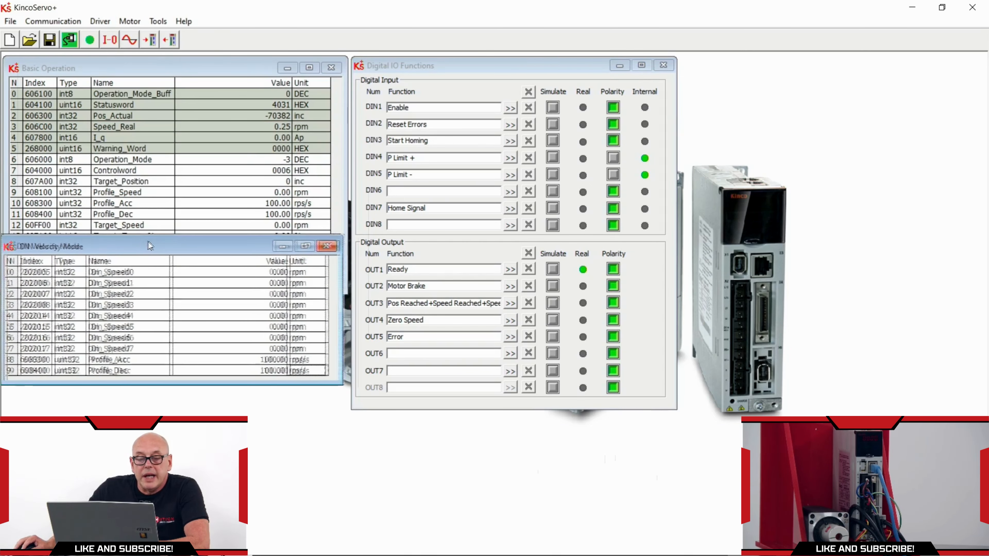
double_click(261, 273)
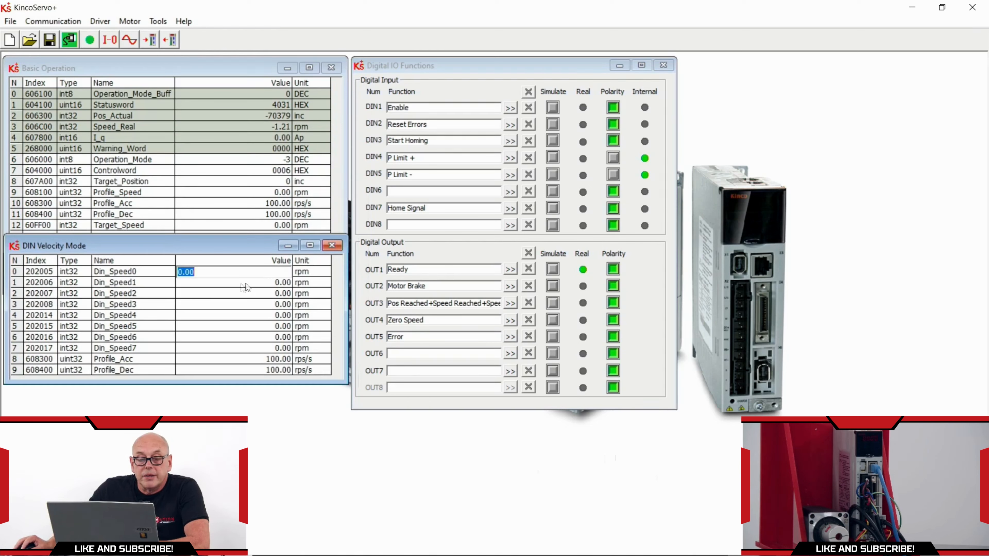
text(100)
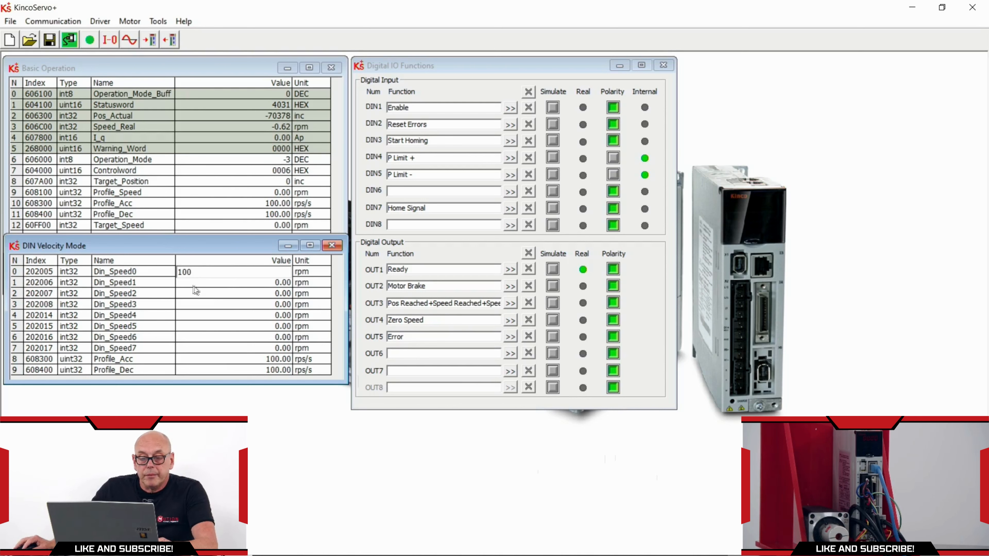
key(Return)
text(-100)
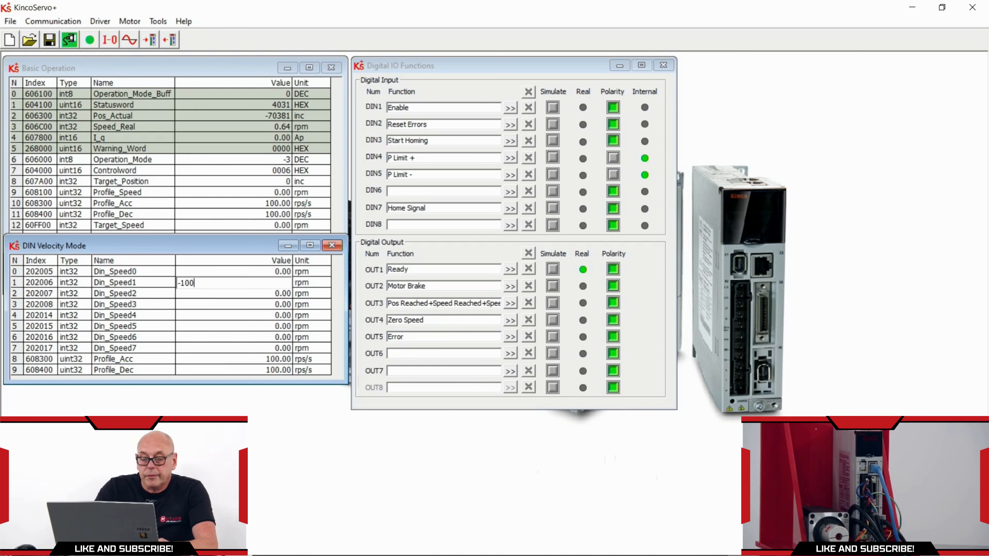
click(215, 272)
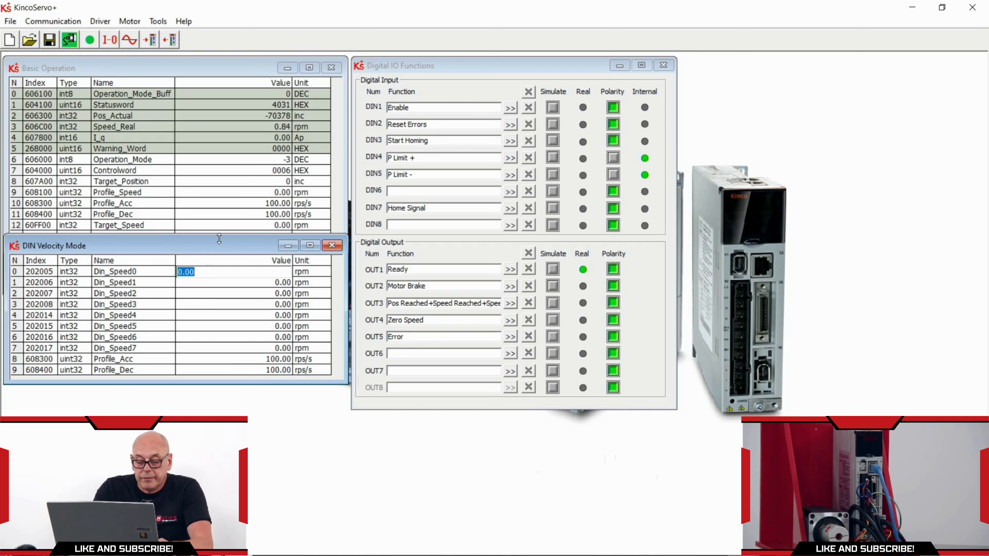
text(100)
key(Return)
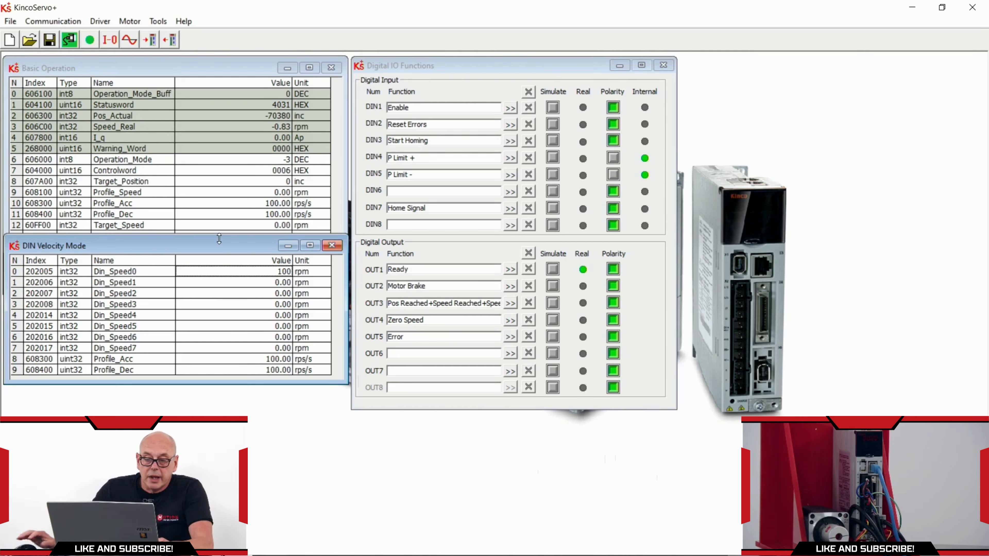
click(226, 282)
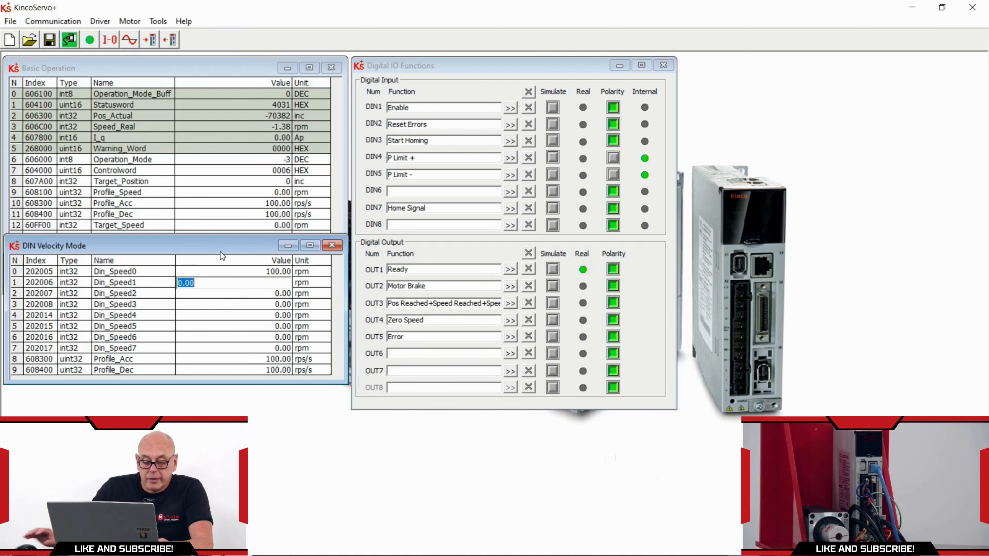
text(-1)
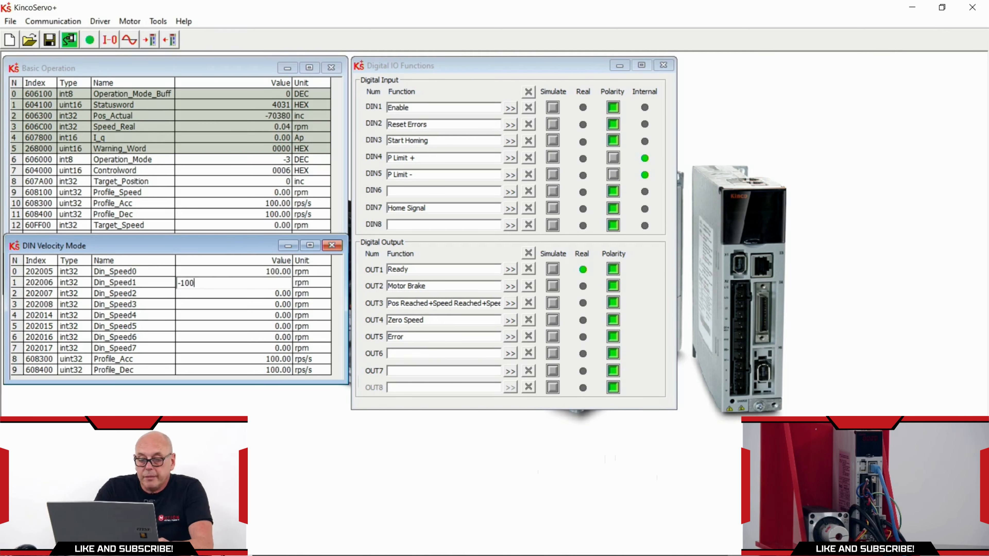
key(Return)
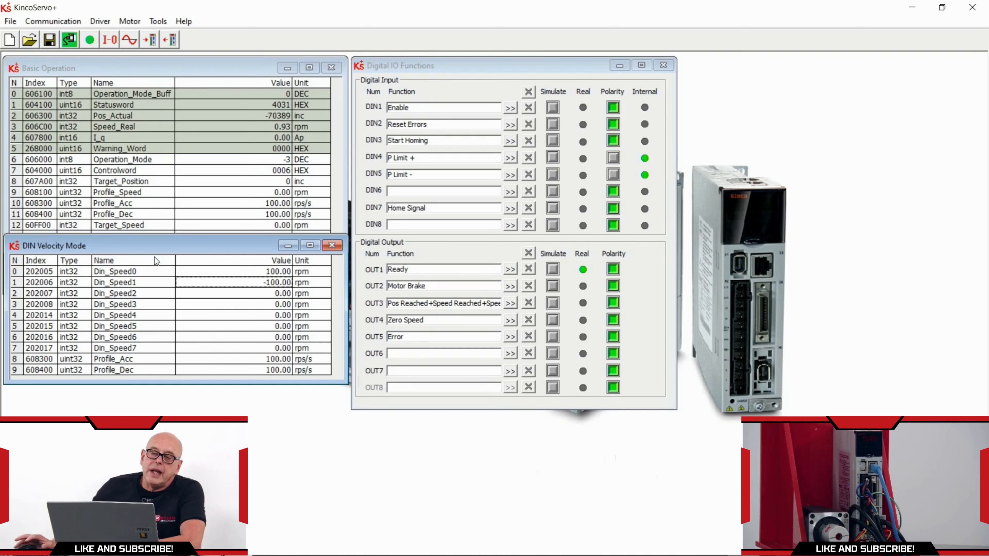
mouse_move(156, 242)
mouse_down()
mouse_move(154, 251)
mouse_move(144, 230)
mouse_up()
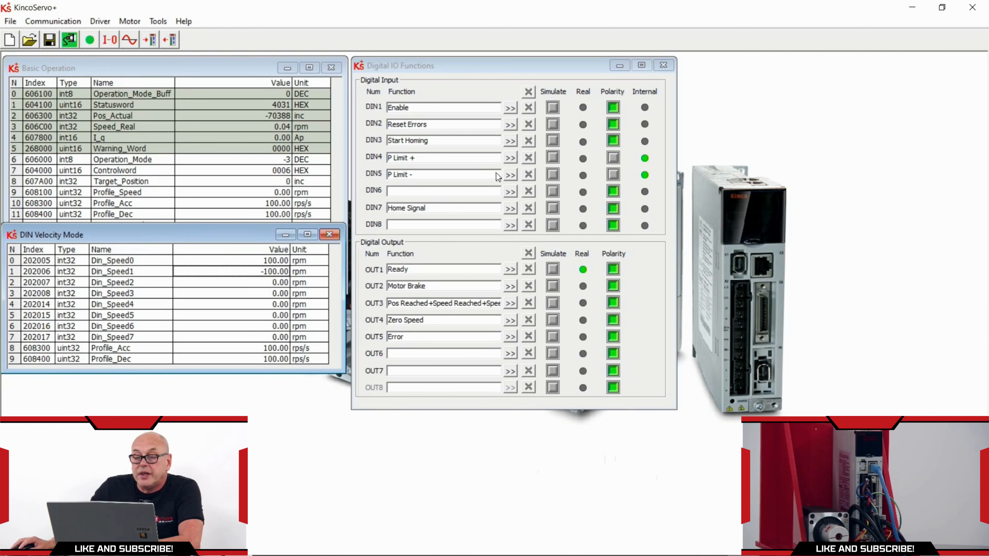
Assign Din Vel Index0 to DIN6, then simulate DIN1 Enable to run the motor
click(509, 192)
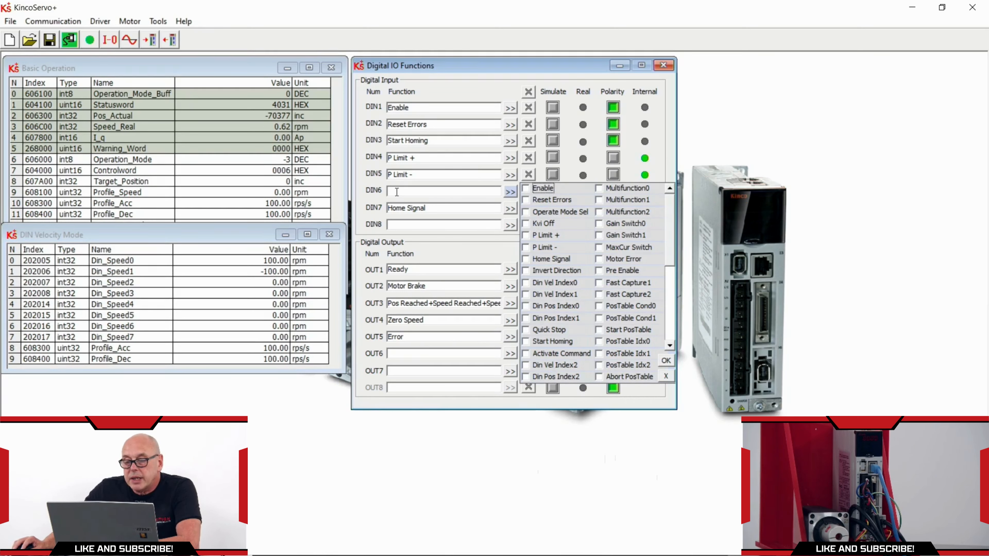
click(526, 282)
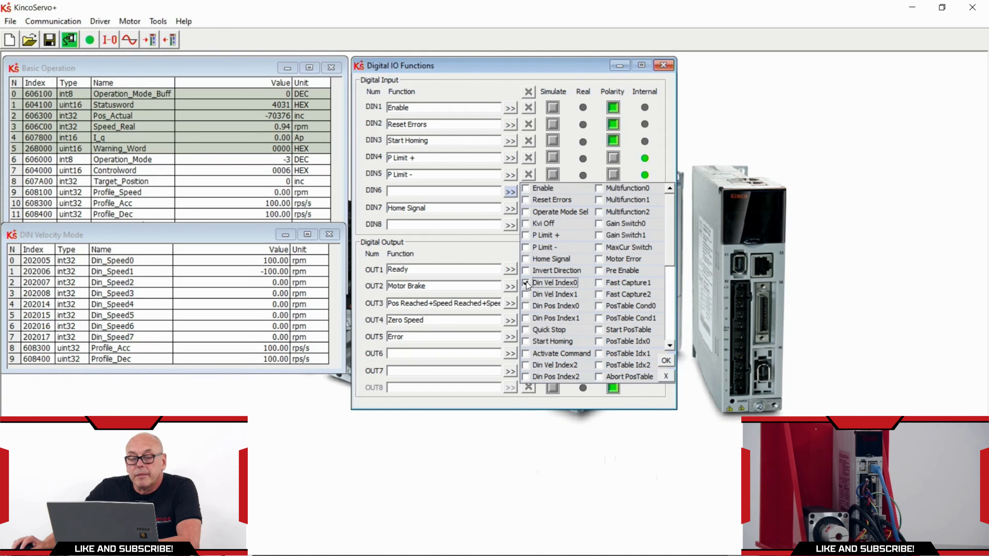
click(669, 360)
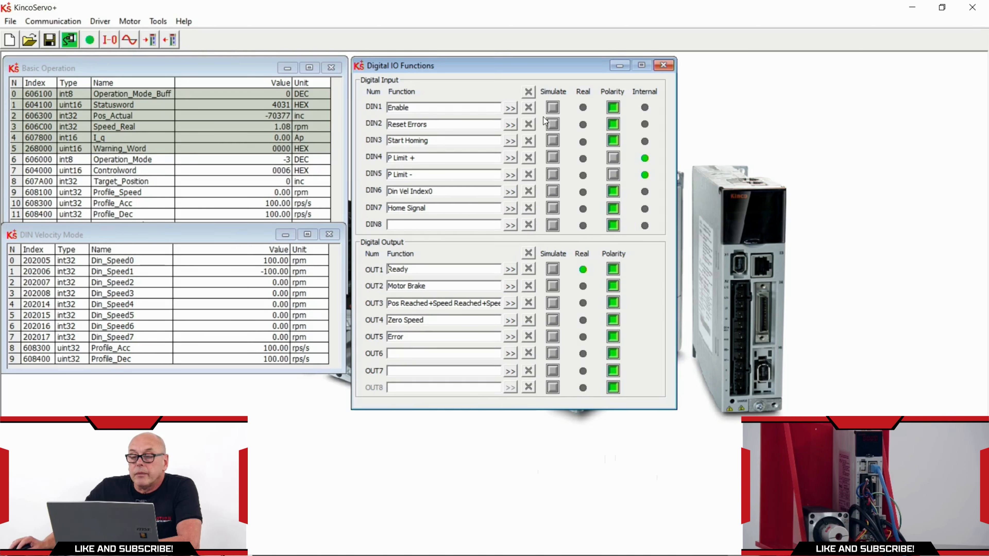
click(553, 107)
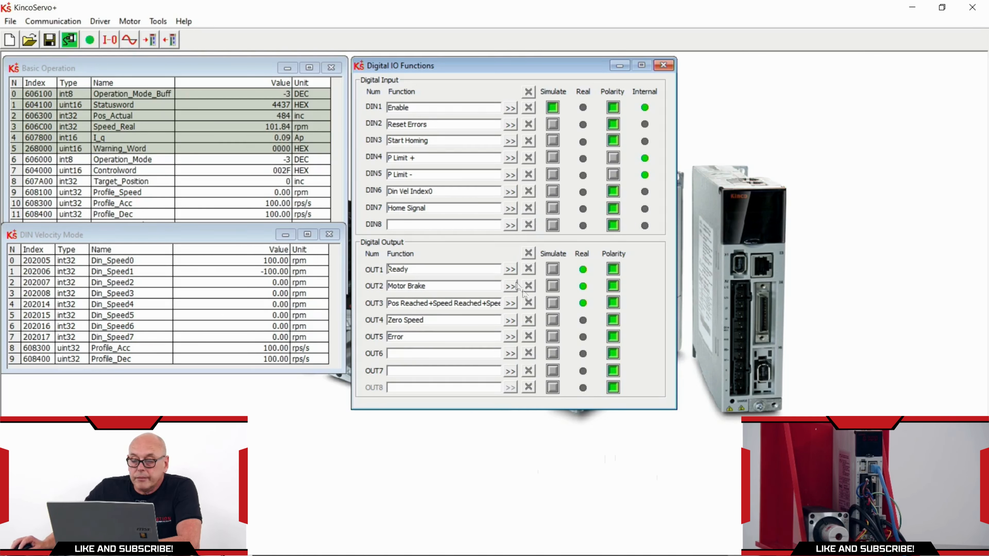
Toggle DIN6 simulation on and off to switch the motor's direction
click(553, 193)
click(553, 193)
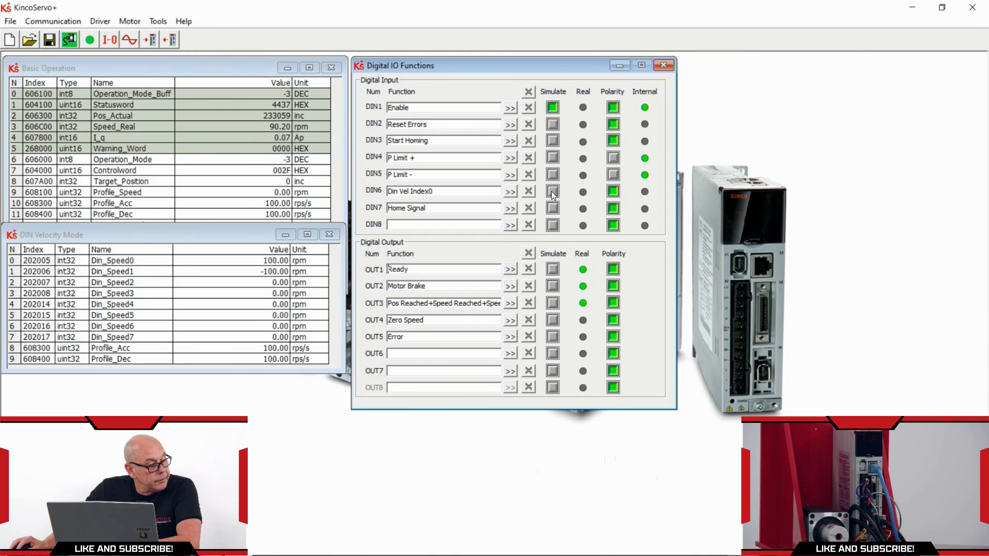
click(553, 193)
click(553, 193)
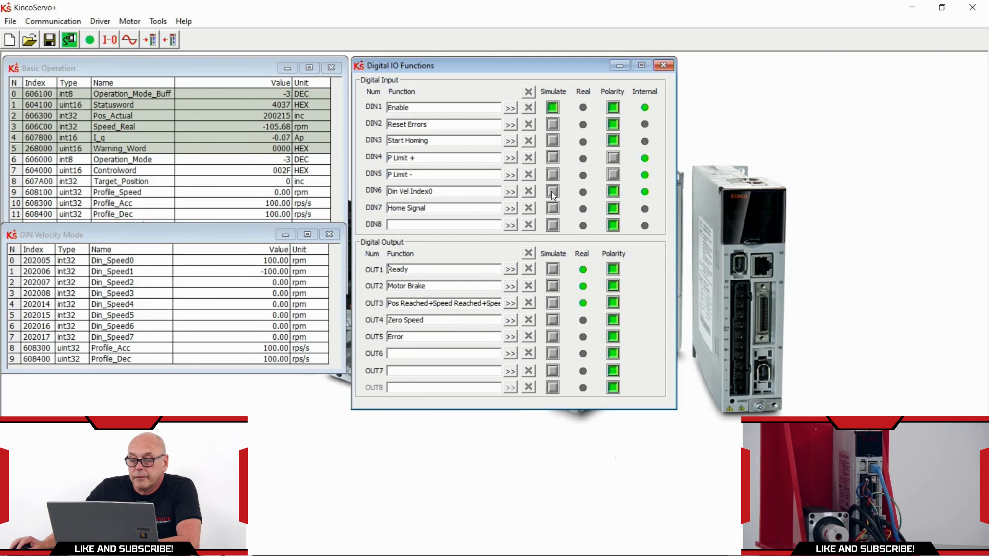
Set Din_Speed0 to 0 rpm
double_click(267, 262)
text(0)
key(Return)
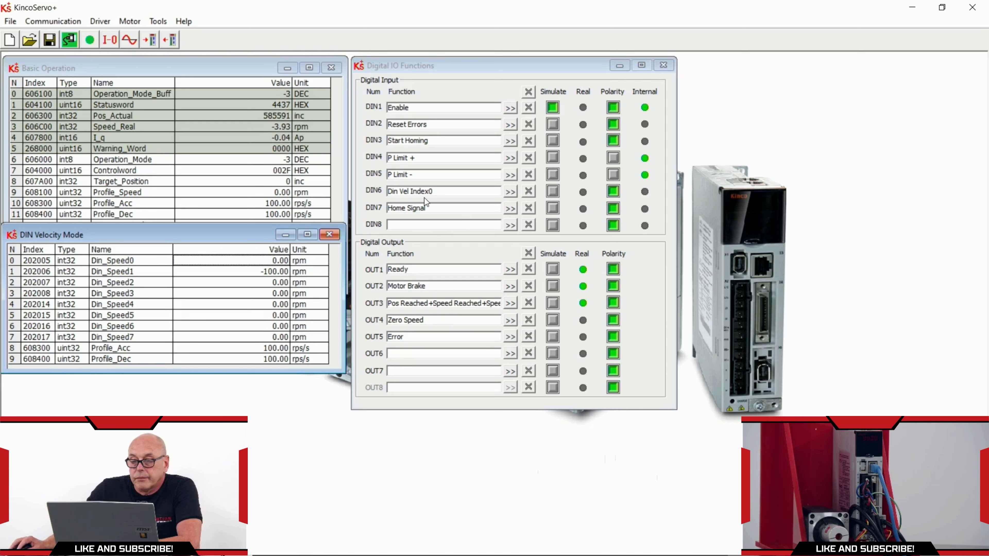
Retest DIN6 reverse speed, then turn off DIN1 simulation to disable the drive
click(553, 189)
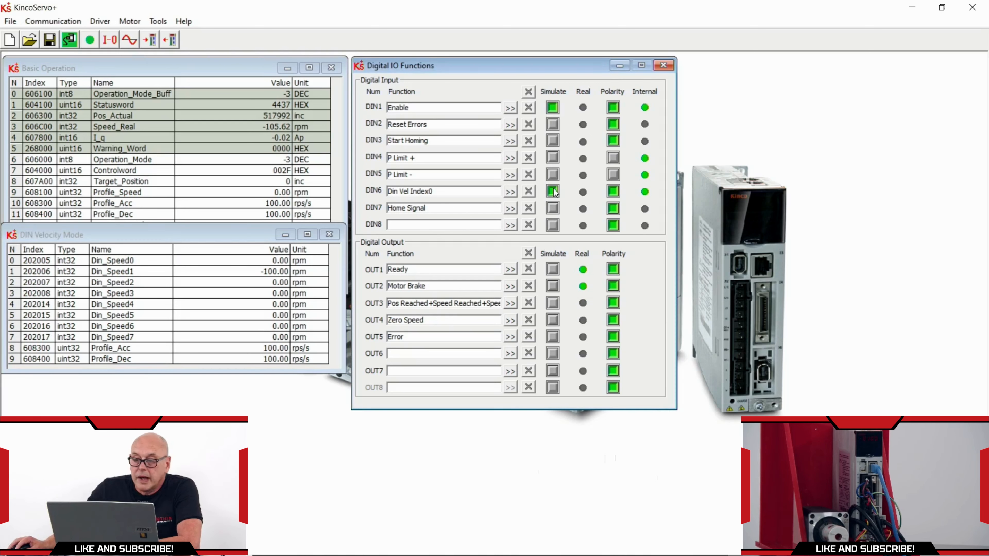
click(553, 190)
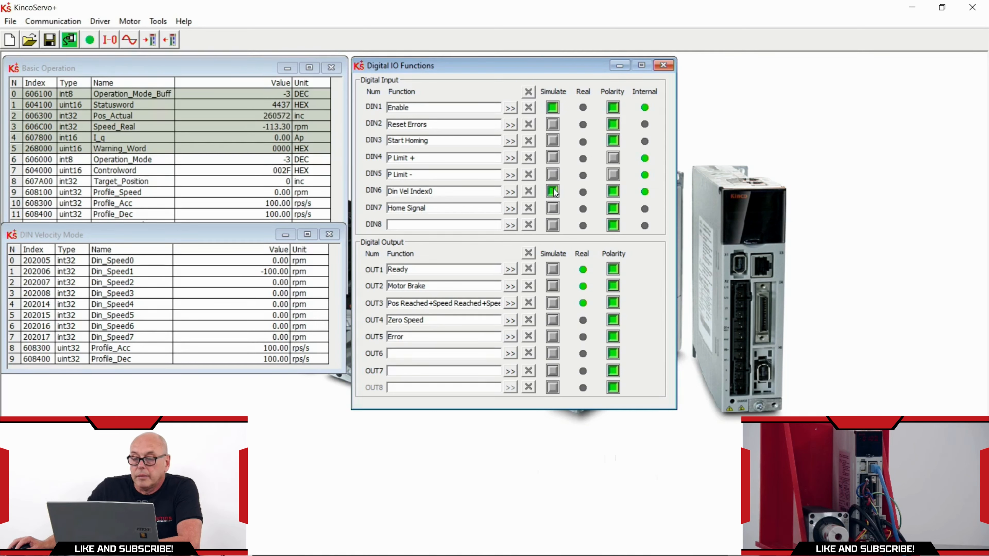
click(553, 190)
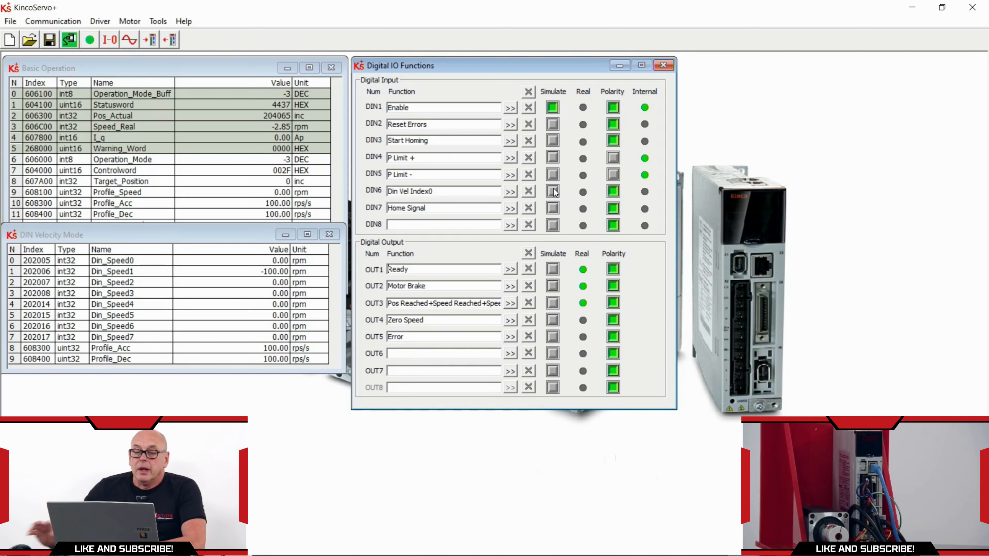
click(551, 109)
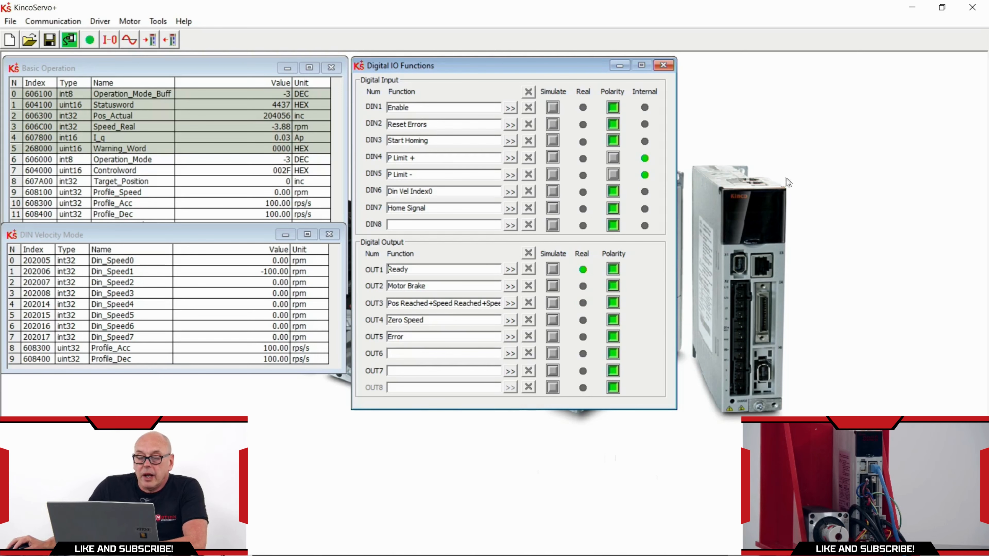
click(161, 238)
drag(162, 238, 163, 258)
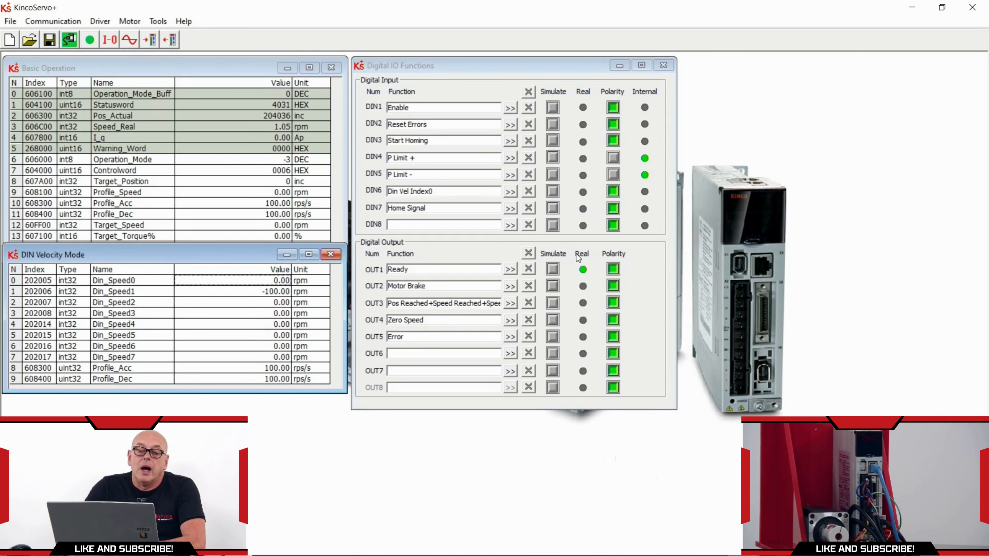